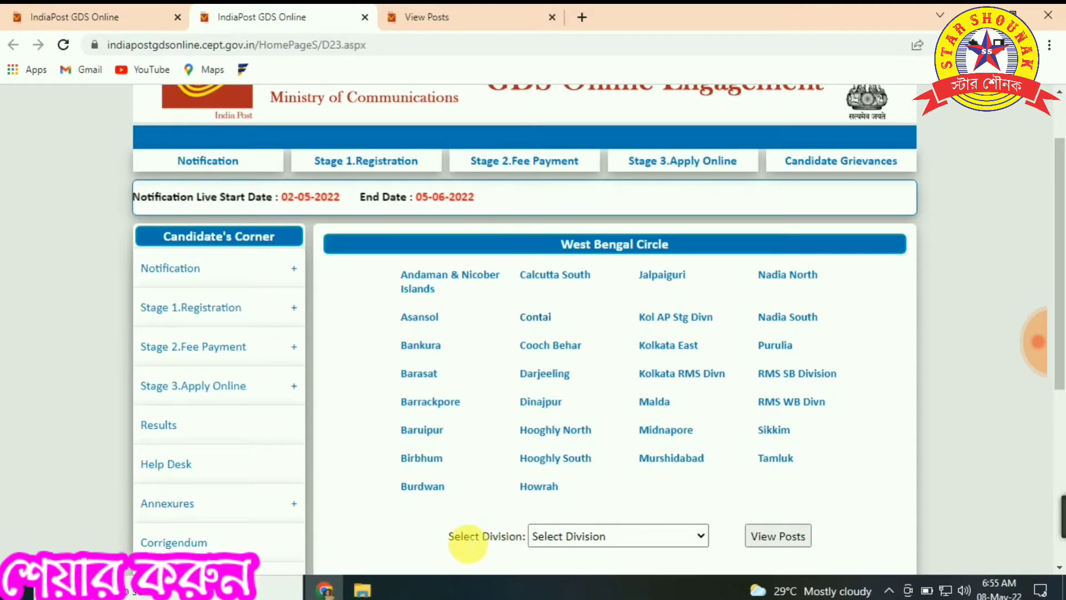
Select the Contai division of the West Bengal Circle and view its posts.
left_click(698, 536)
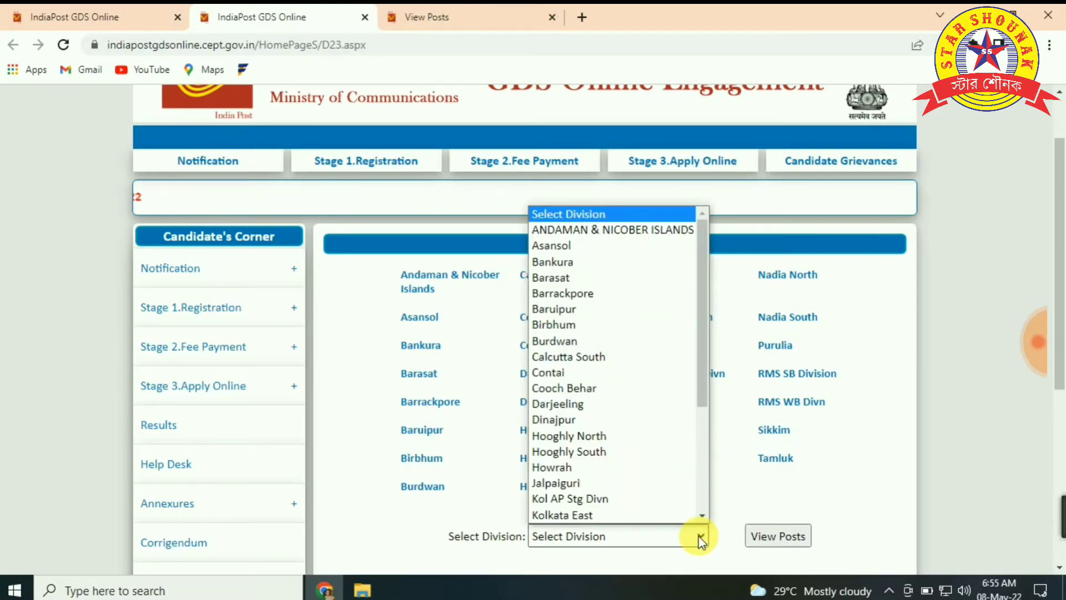
scroll(592, 466, "down", 1)
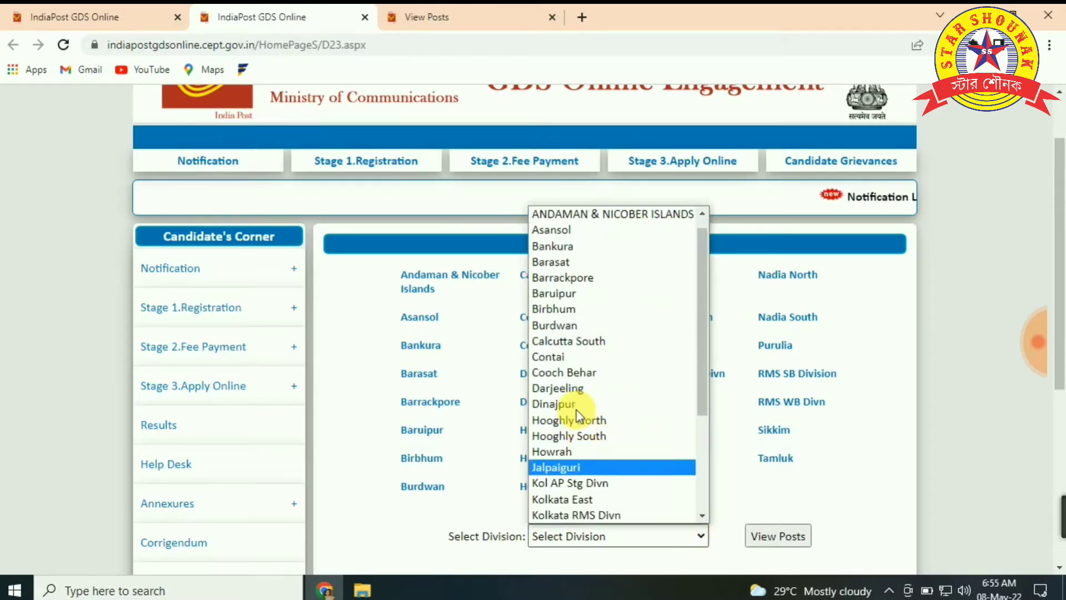
left_click(562, 358)
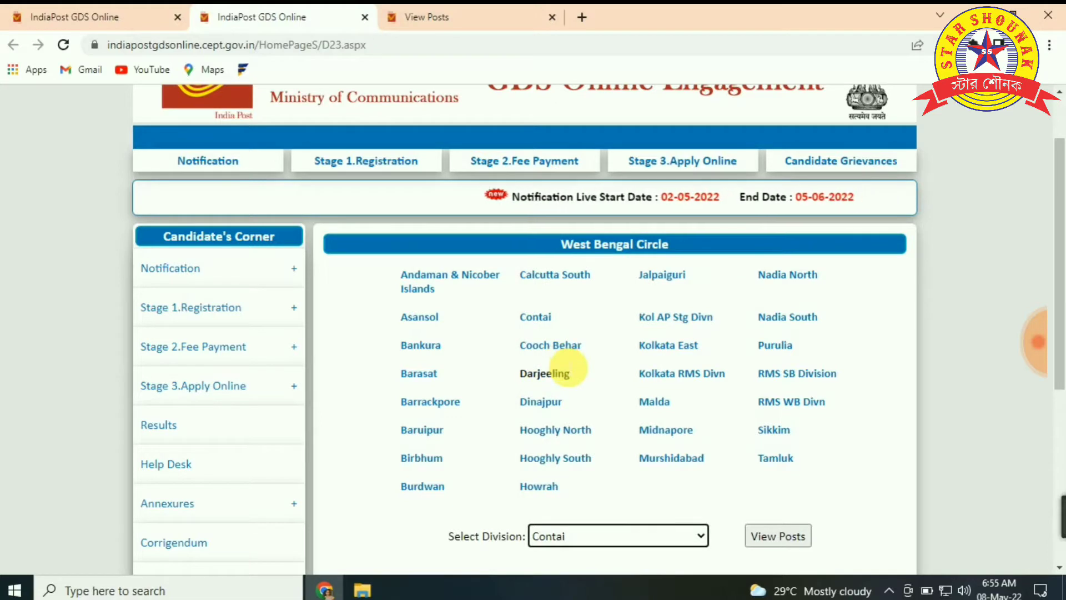
left_click(782, 537)
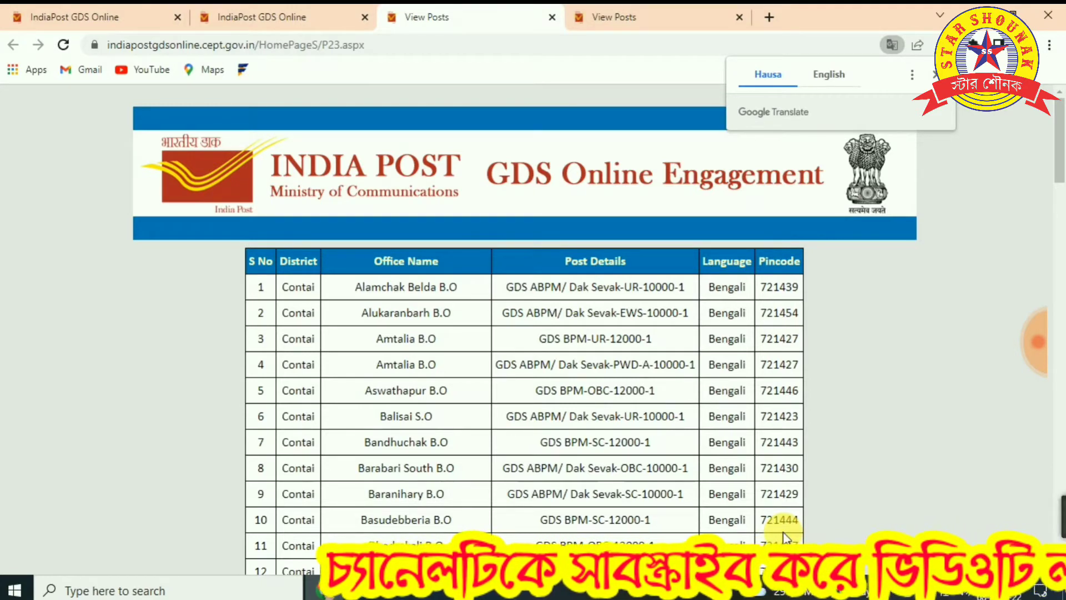
Examine the full list of Contai posts, including office names, post details, languages and pincodes.
scroll(776, 526, "down", 1)
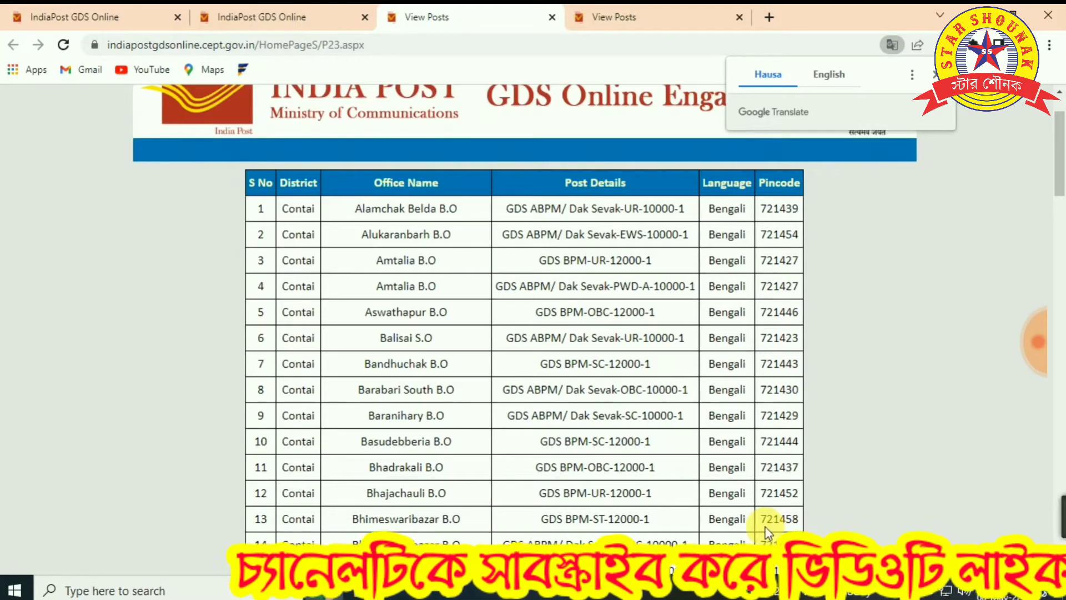
scroll(769, 529, "down", 1)
scroll(764, 530, "down", 2)
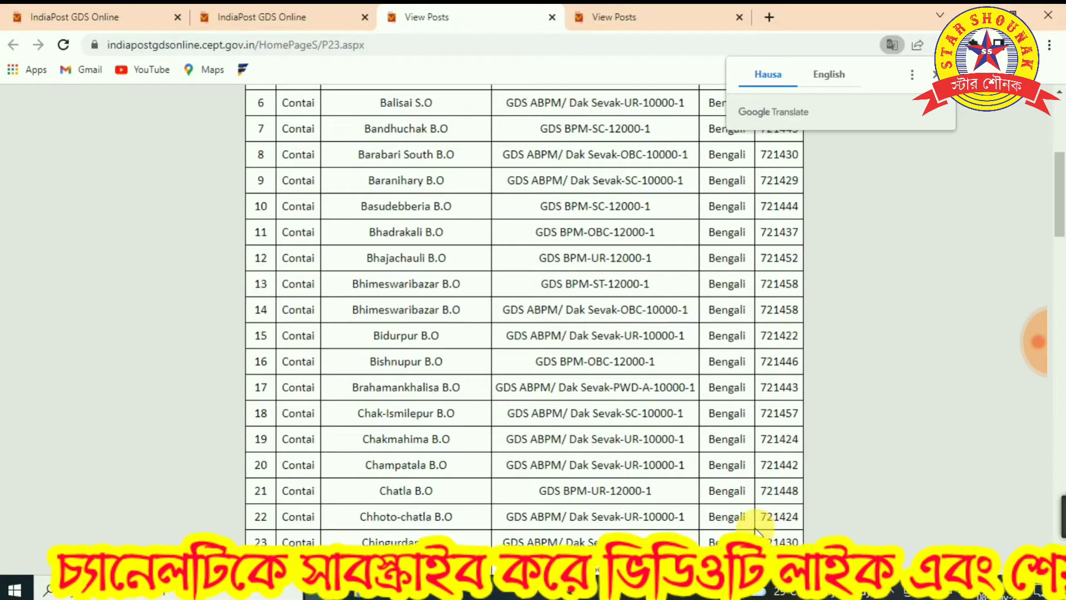
scroll(757, 531, "down", 1)
scroll(754, 530, "down", 2)
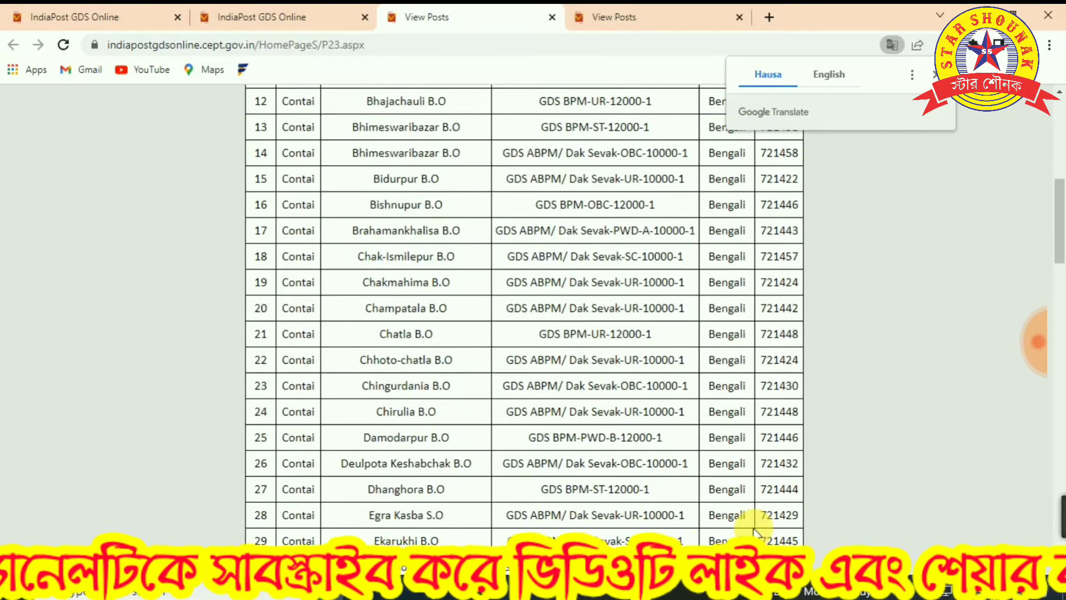
scroll(755, 533, "down", 3)
scroll(755, 534, "down", 3)
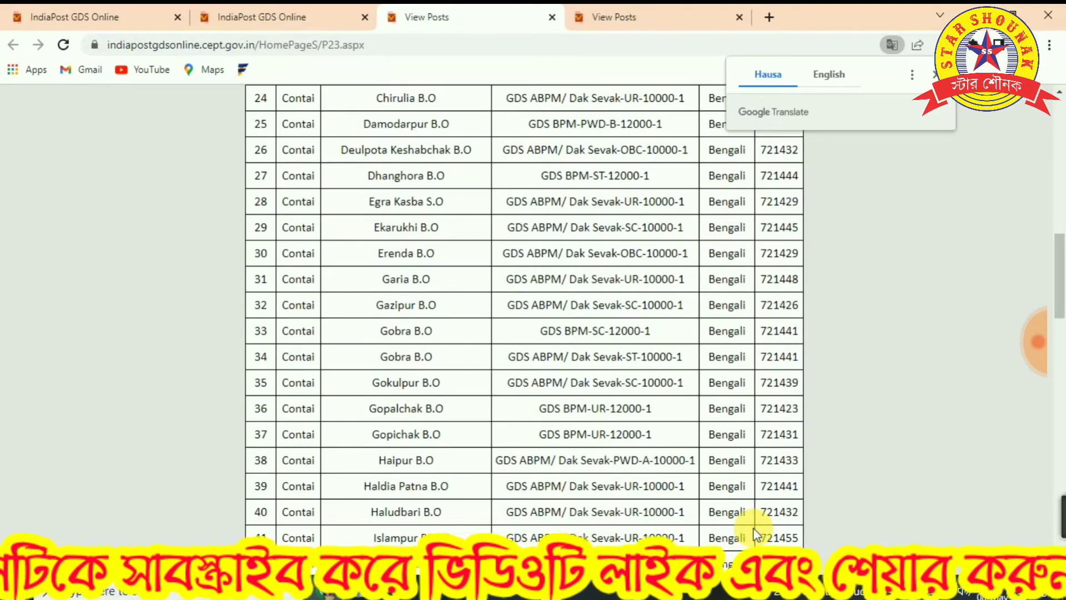
scroll(755, 534, "down", 3)
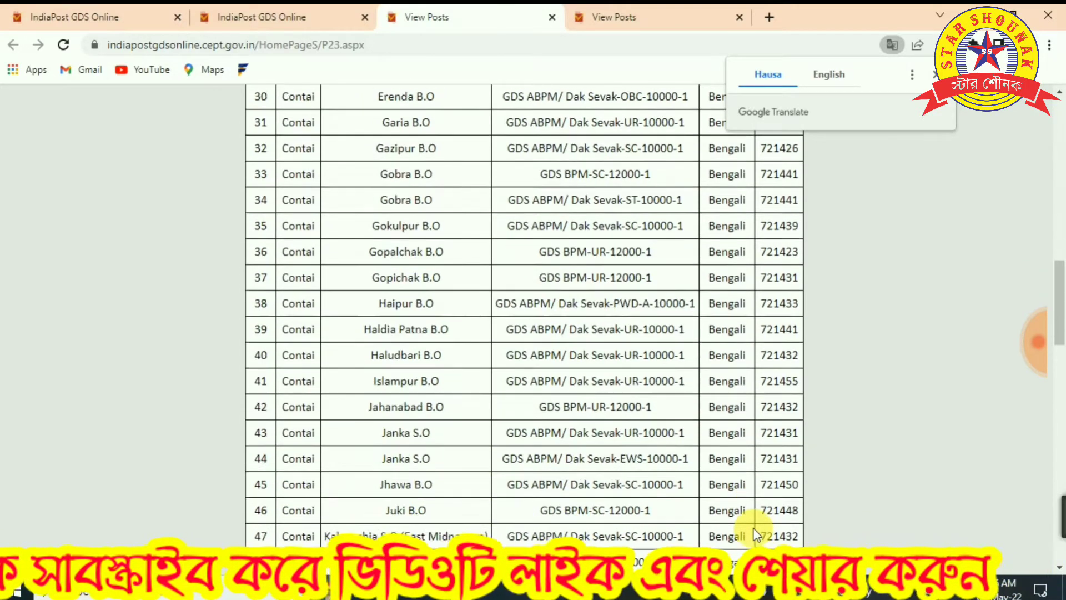
scroll(755, 534, "down", 6)
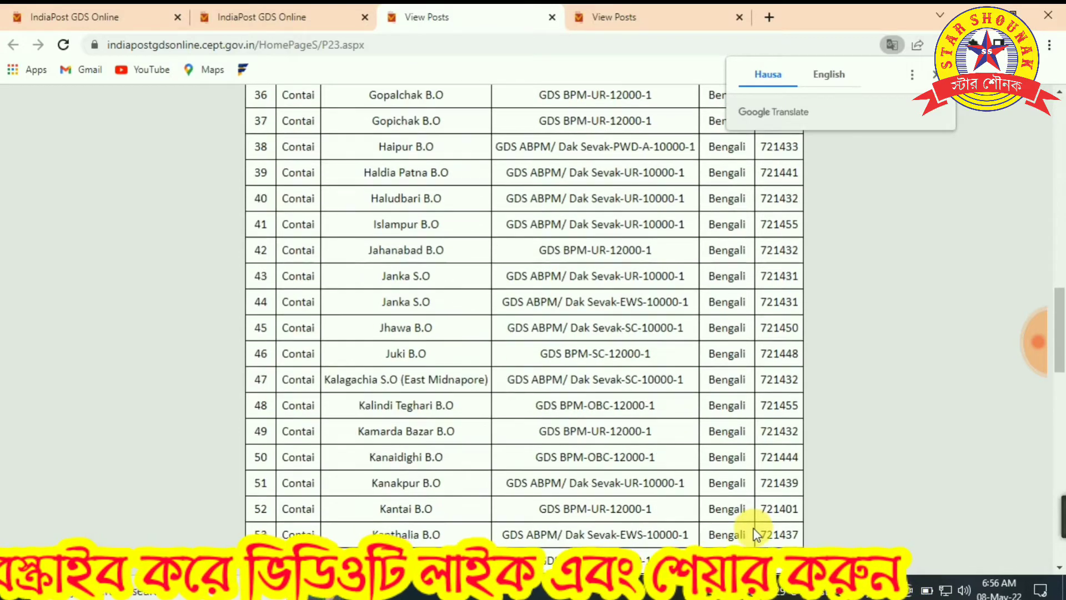
scroll(754, 531, "down", 3)
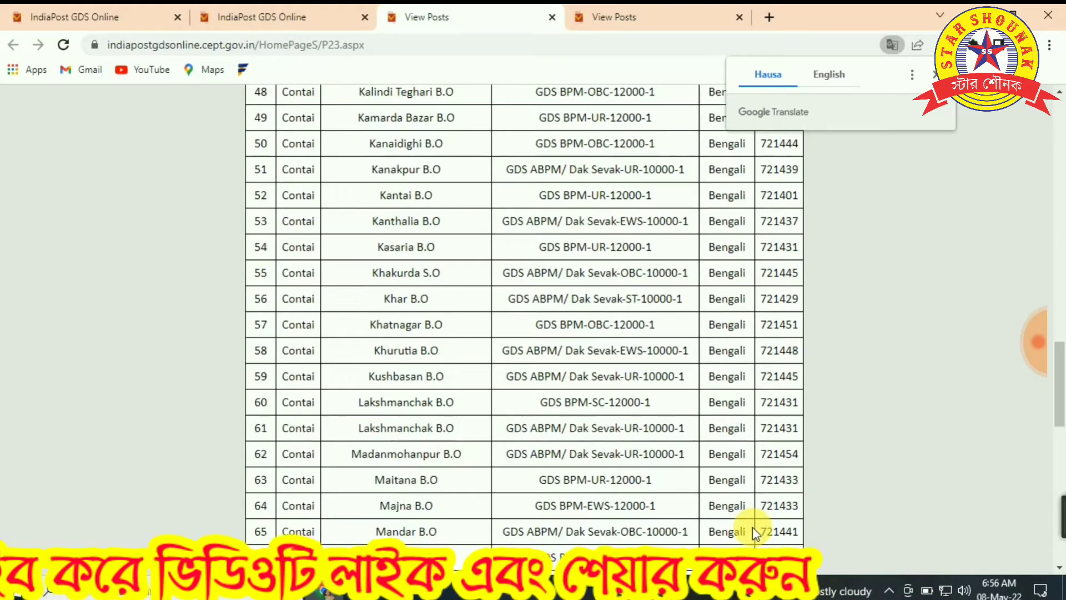
scroll(754, 530, "down", 3)
scroll(752, 527, "down", 3)
scroll(752, 525, "down", 3)
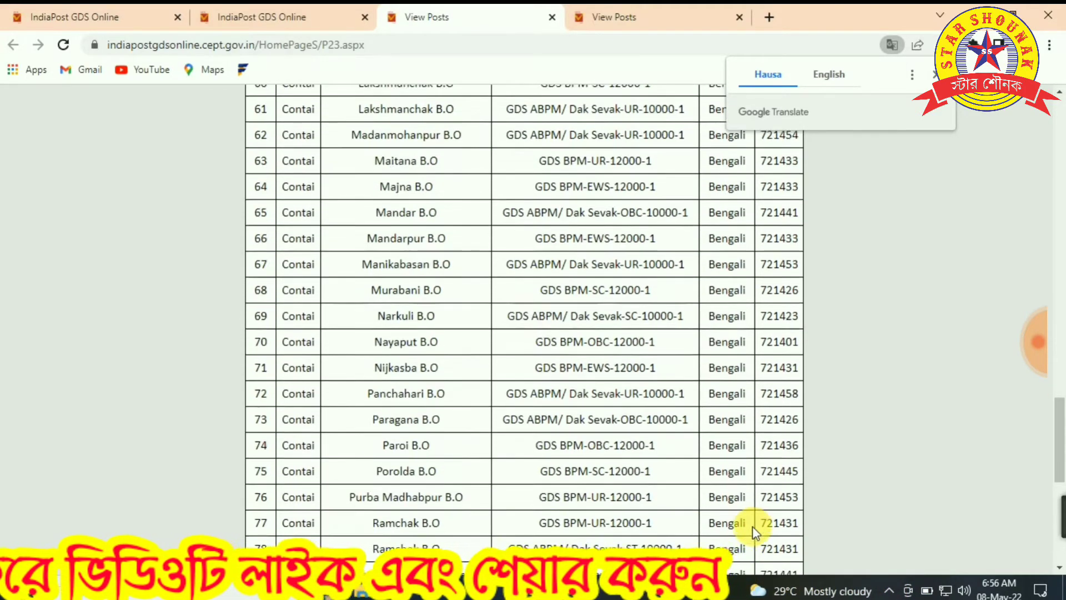
scroll(752, 525, "down", 6)
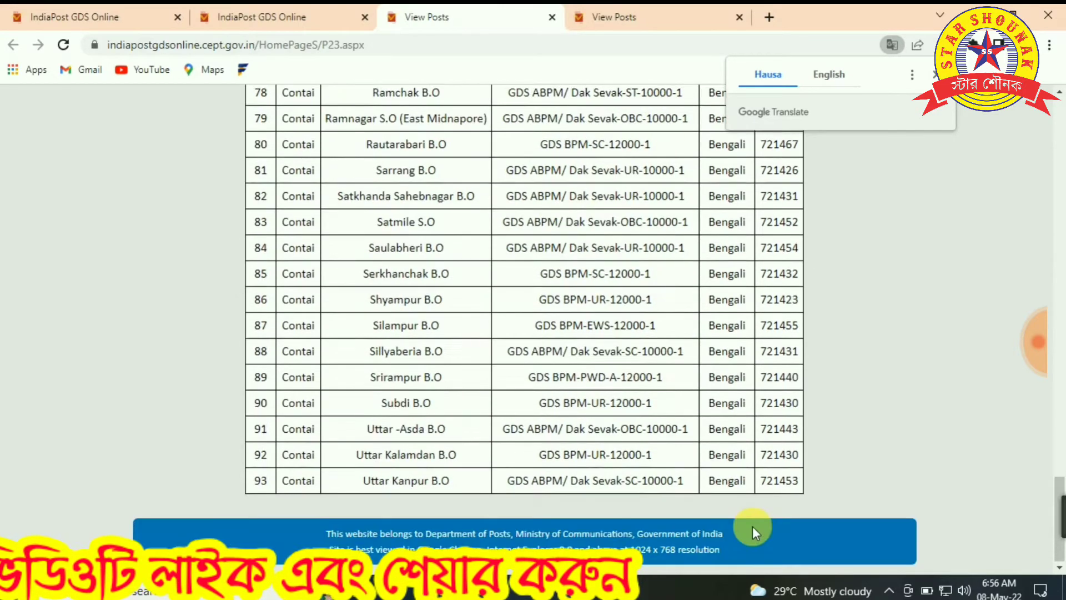
scroll(752, 526, "up", 15)
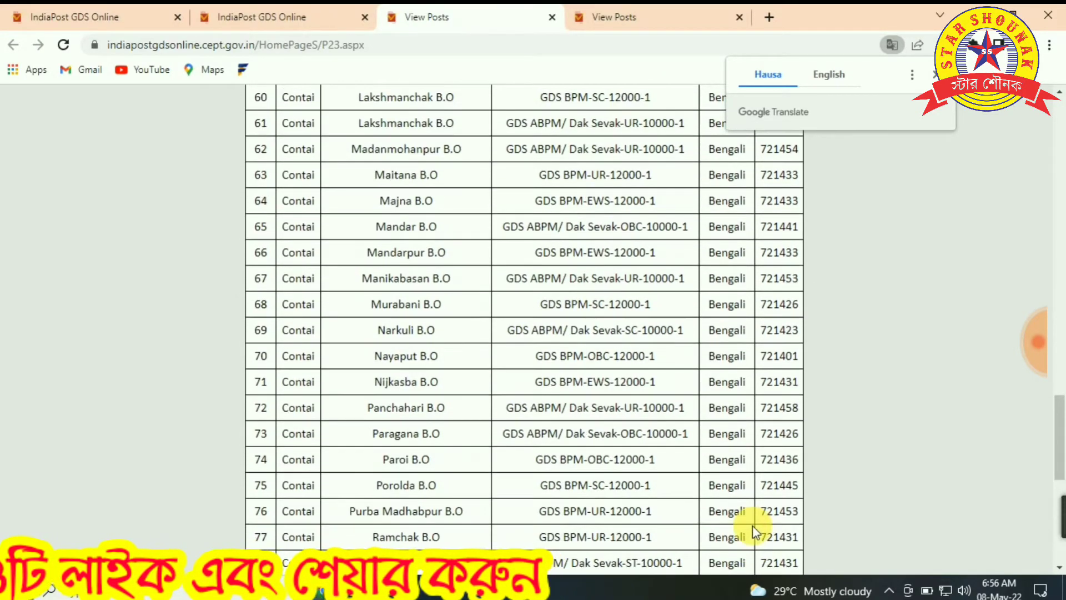
scroll(752, 525, "up", 3)
scroll(752, 525, "up", 18)
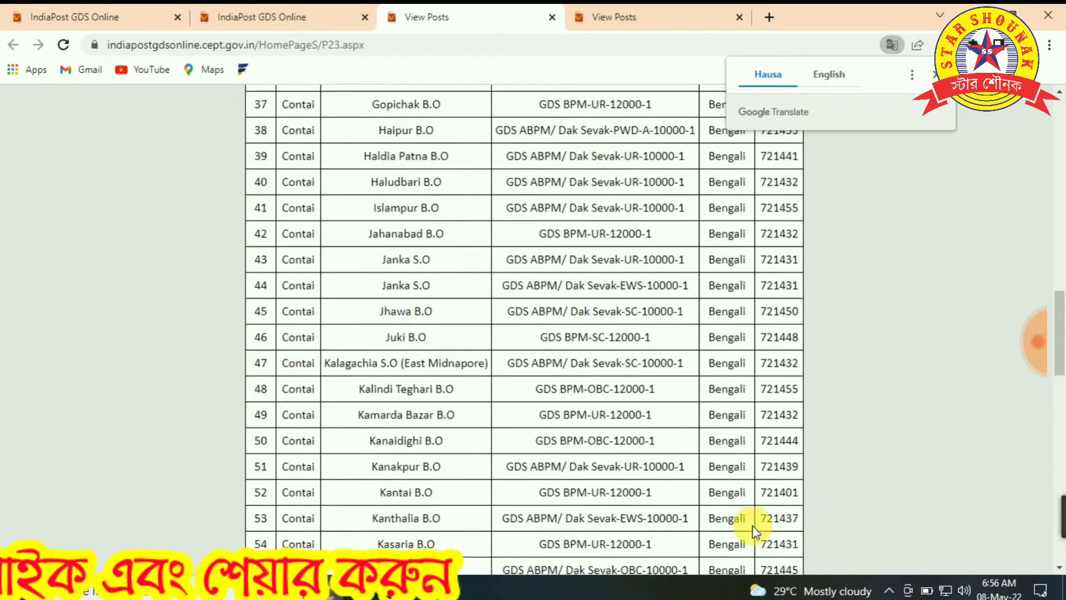
scroll(751, 525, "up", 6)
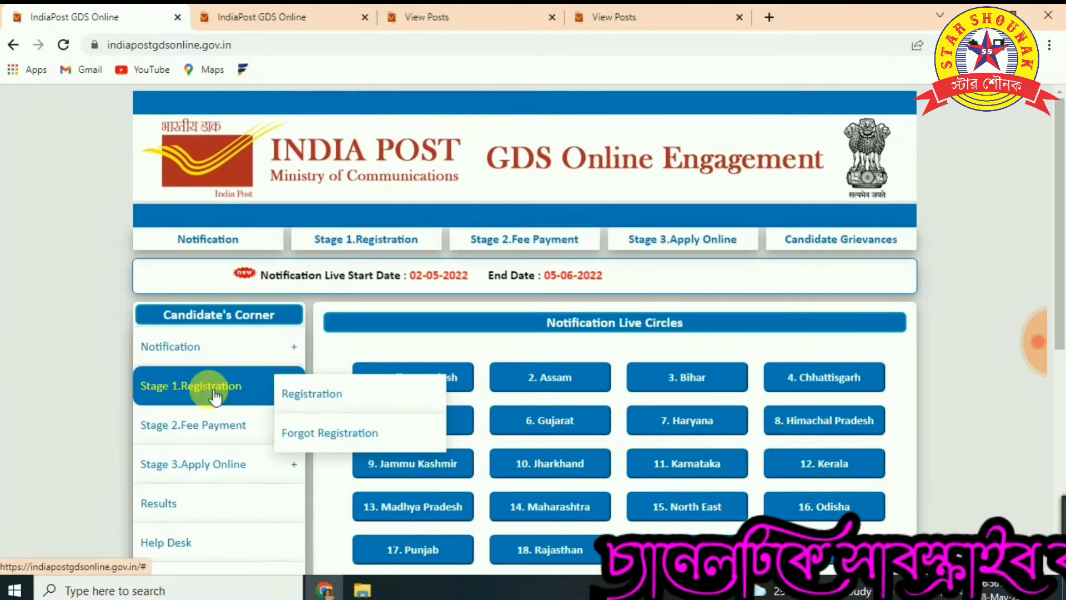
Open the Stage 1 candidate registration form and look over its required fields.
mouse_move(192, 437)
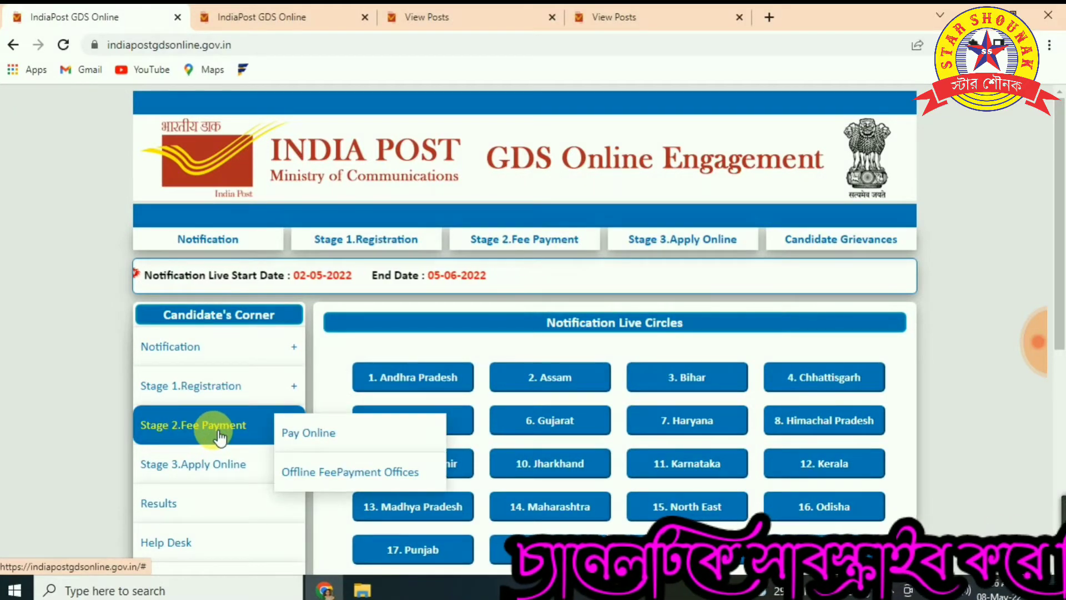
mouse_move(211, 478)
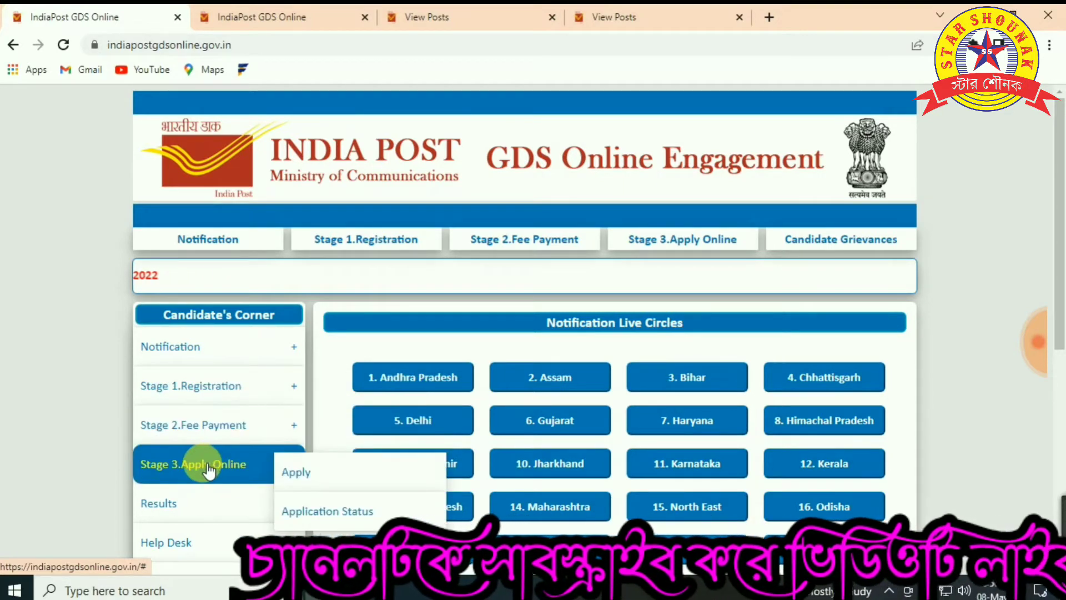
mouse_move(206, 400)
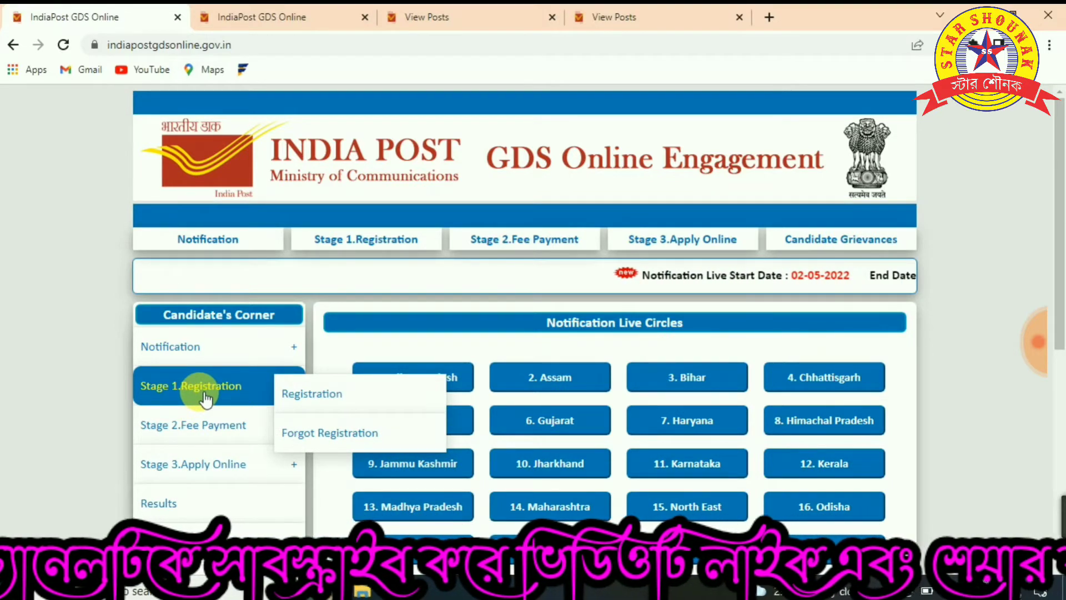
left_click(317, 395)
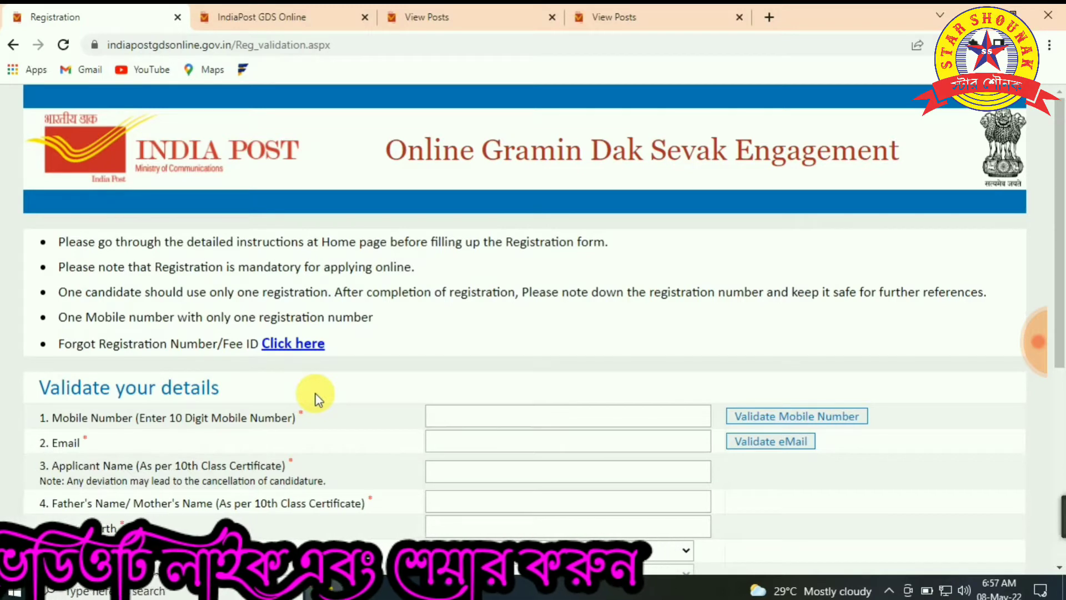
scroll(315, 395, "down", 6)
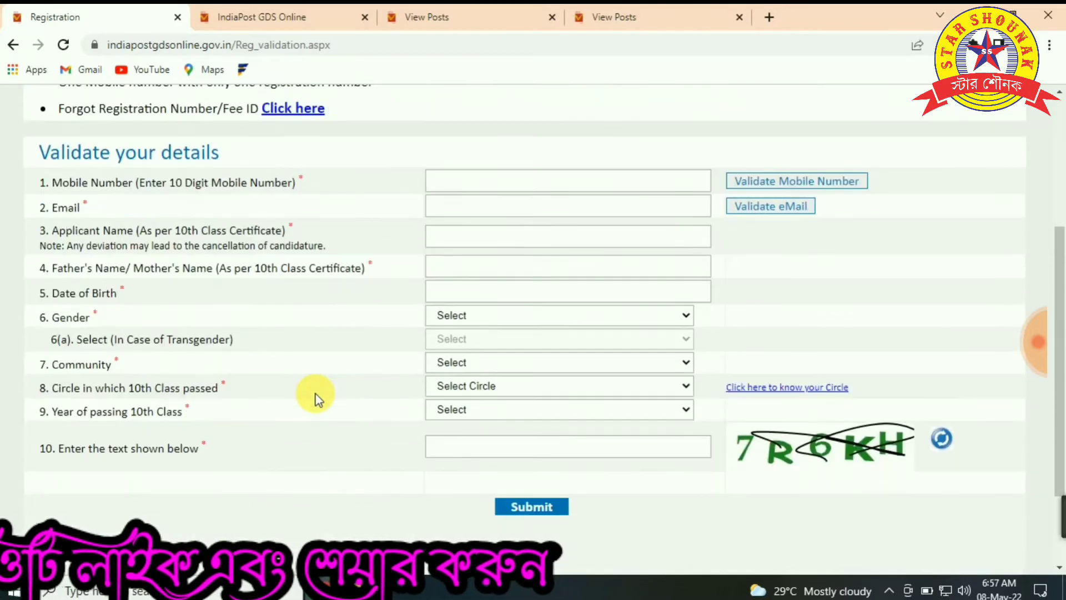
scroll(315, 396, "up", 6)
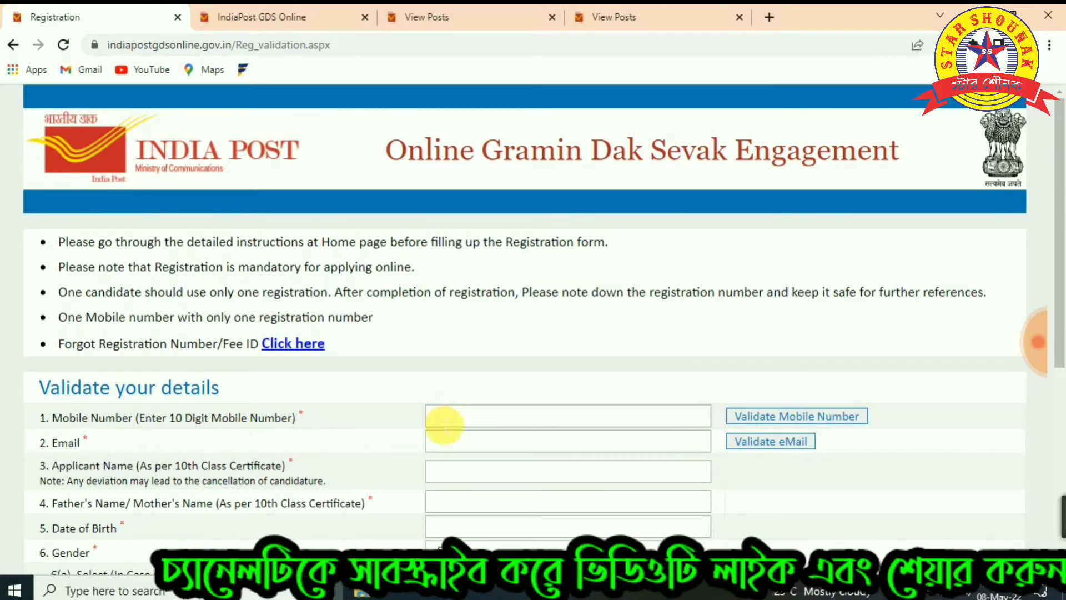
Enter the applicant's mobile number and request its OTP validation.
left_click(444, 425)
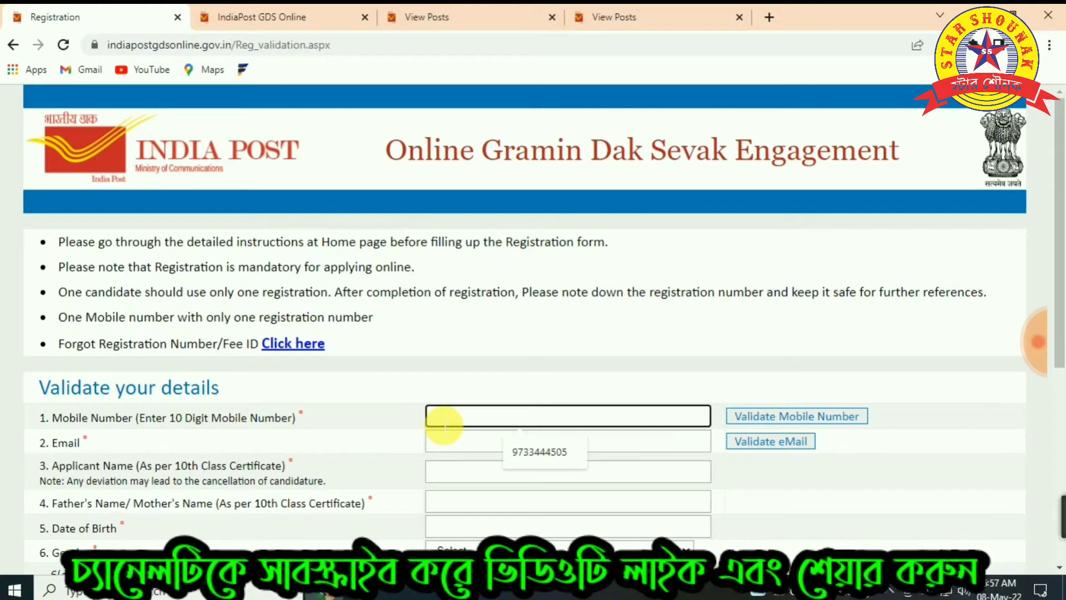
left_click(547, 450)
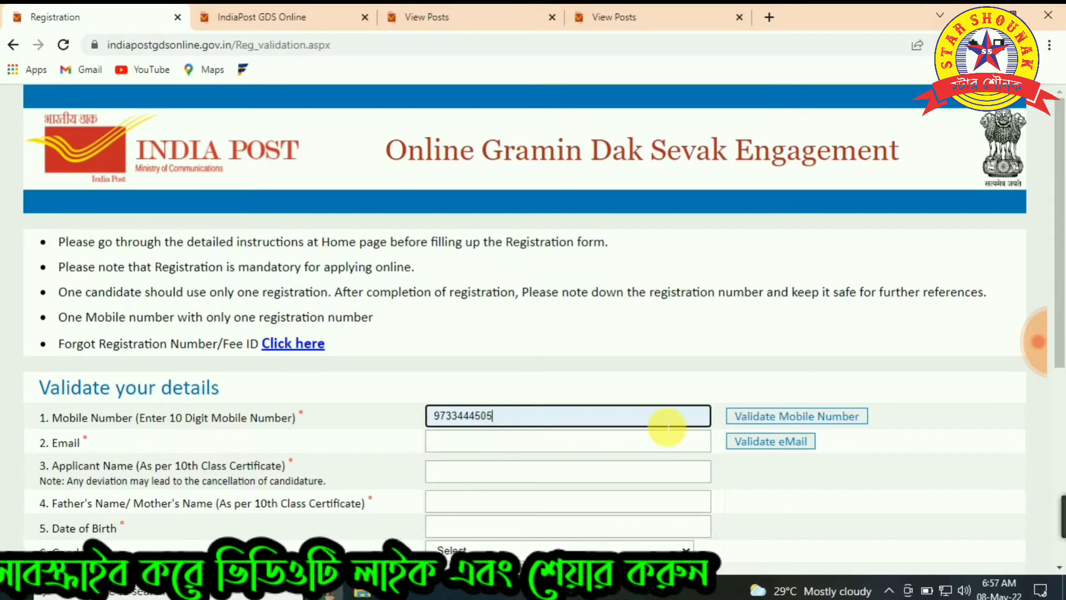
left_click(762, 417)
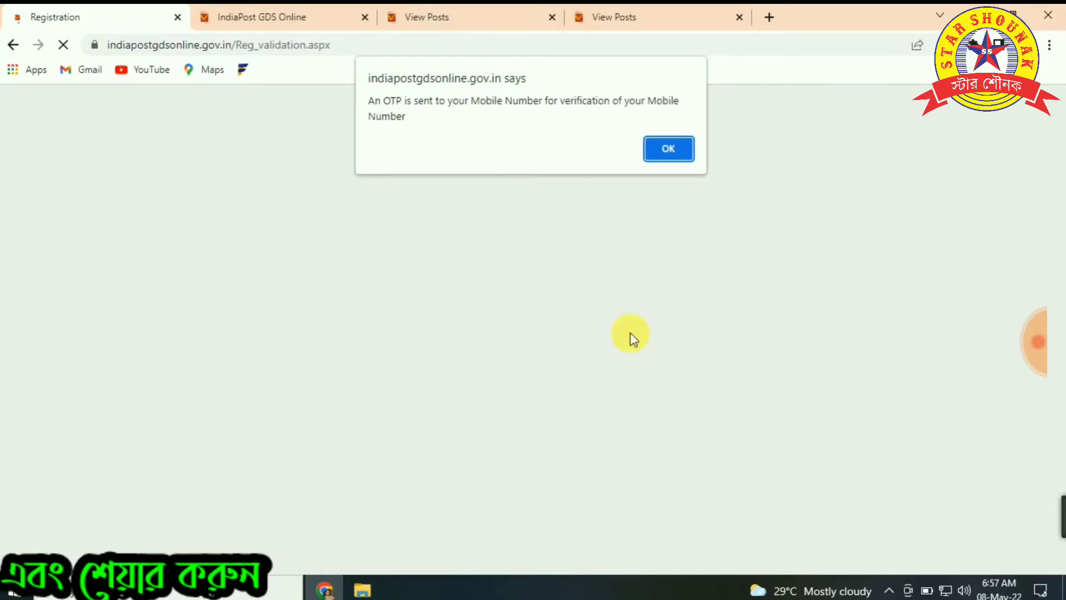
left_click(668, 148)
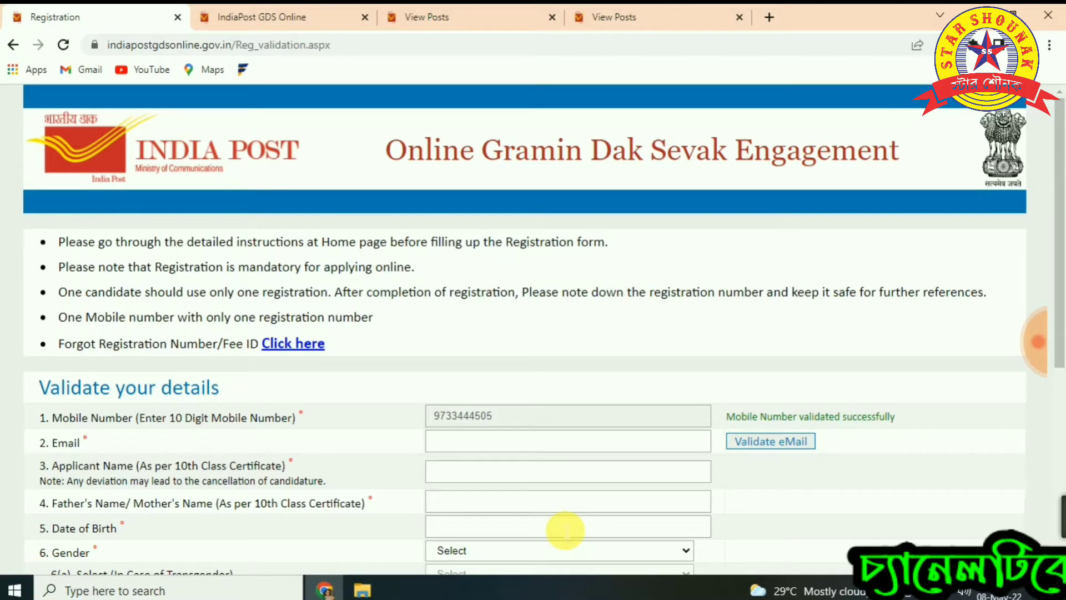
Set the applicant's gender to Female and the community to OBC.
scroll(565, 530, "down", 4)
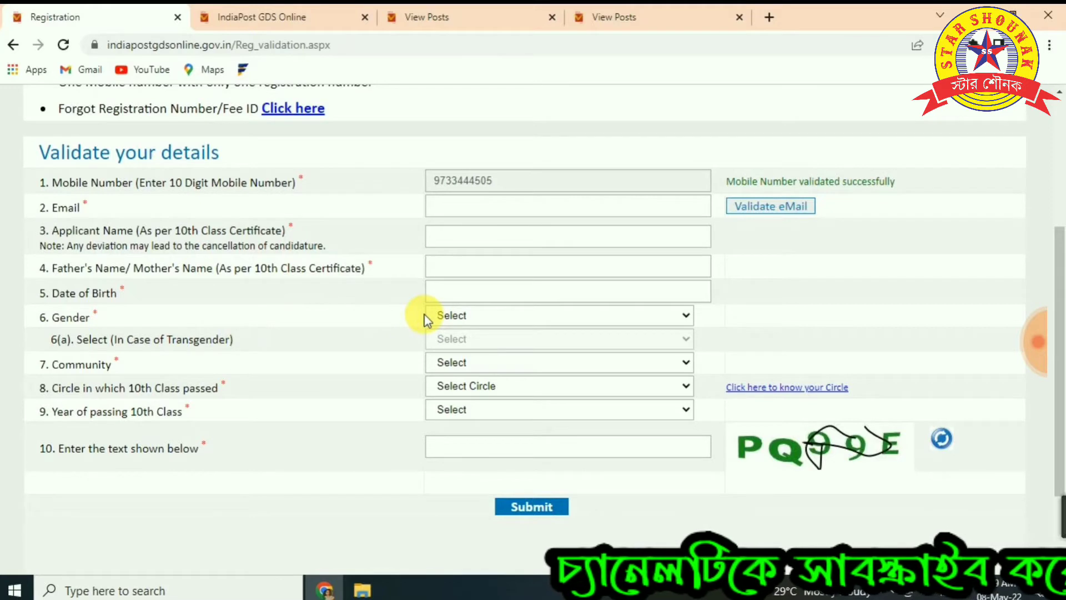
left_click(515, 319)
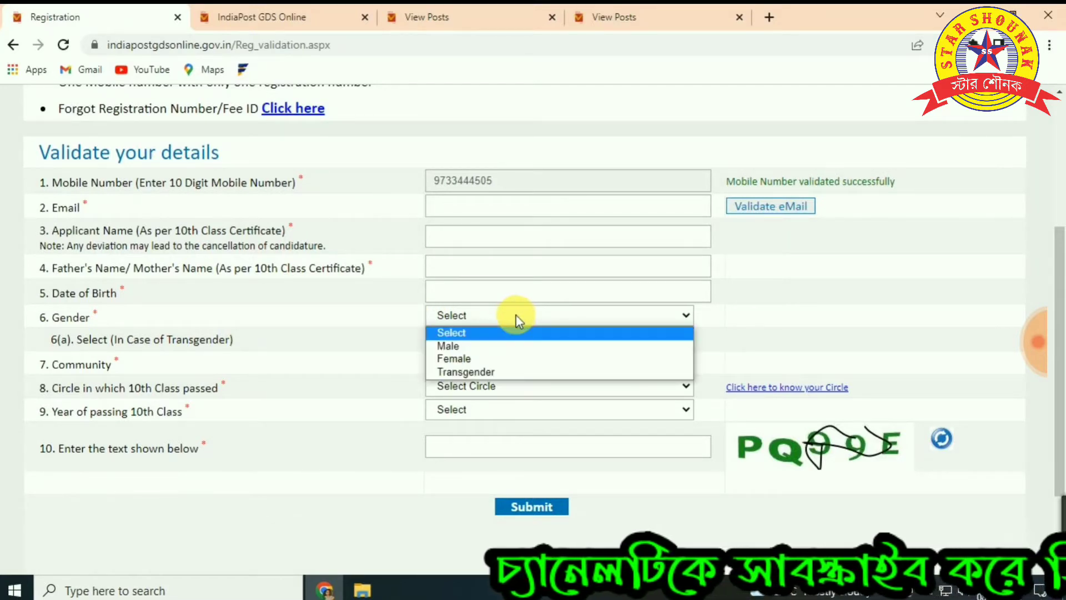
left_click(498, 361)
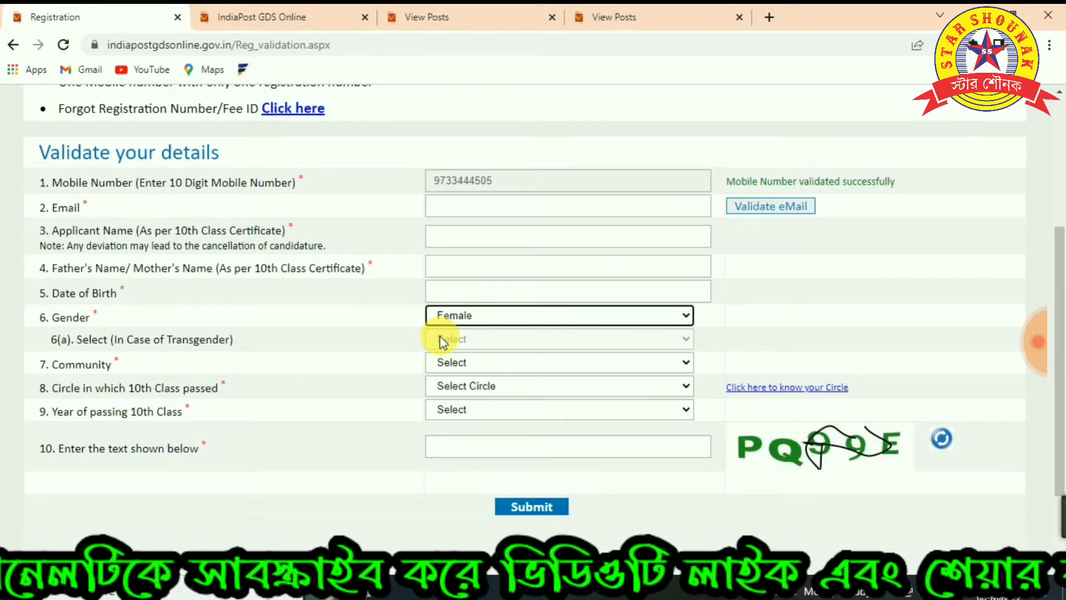
left_click(504, 367)
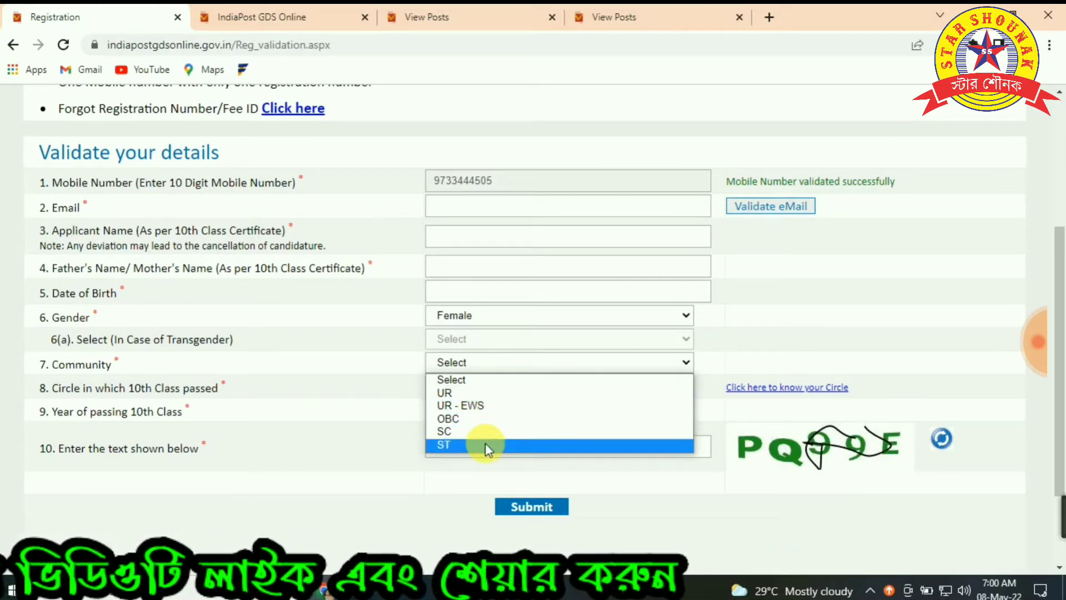
left_click(482, 420)
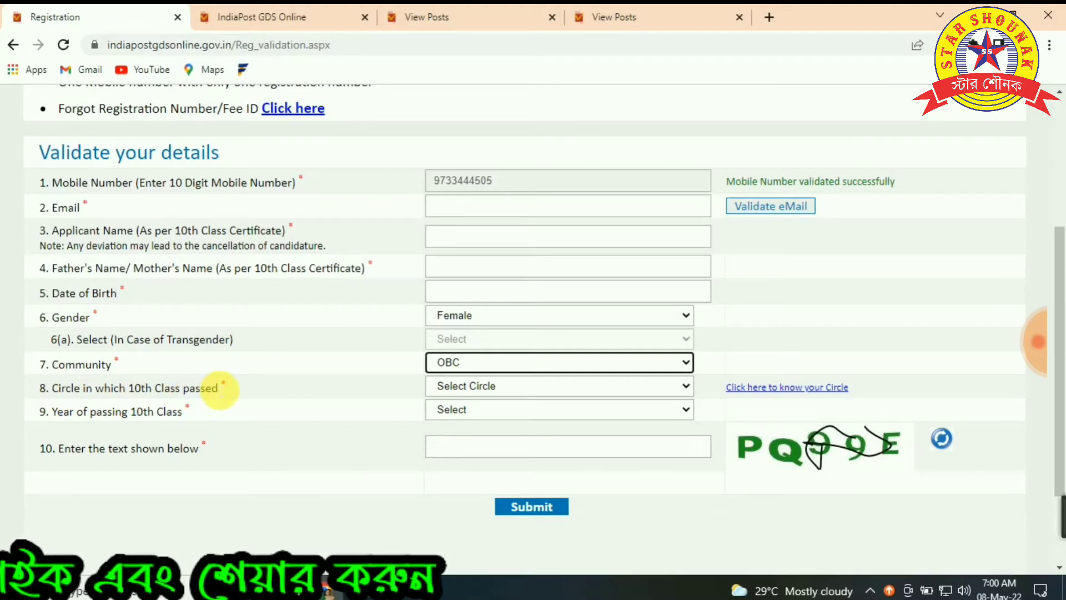
Set the circle in which 10th class was passed to West Bengal.
left_click(510, 389)
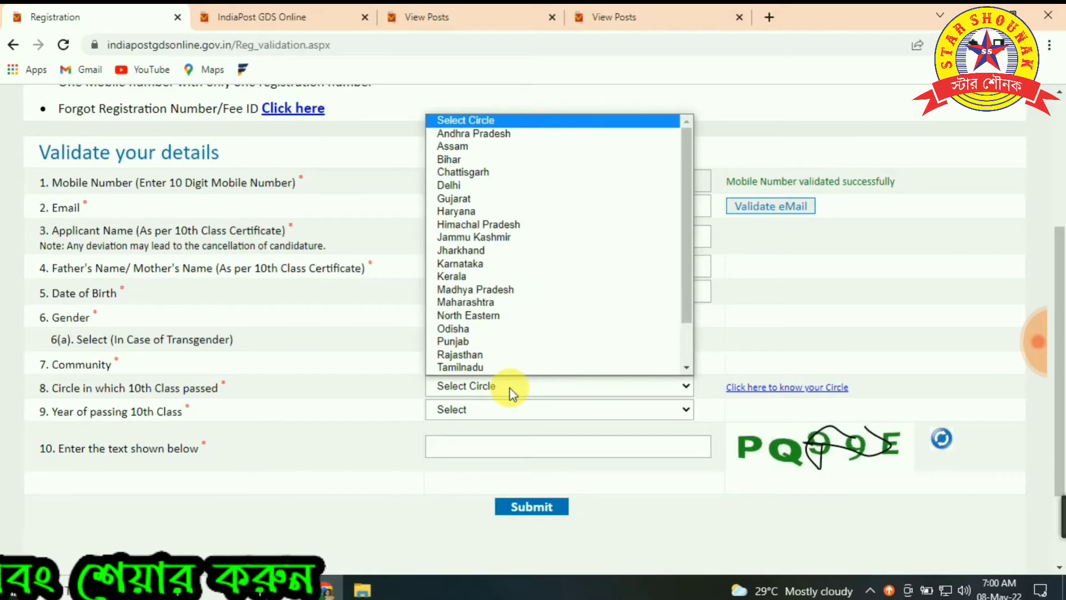
scroll(491, 283, "down", 2)
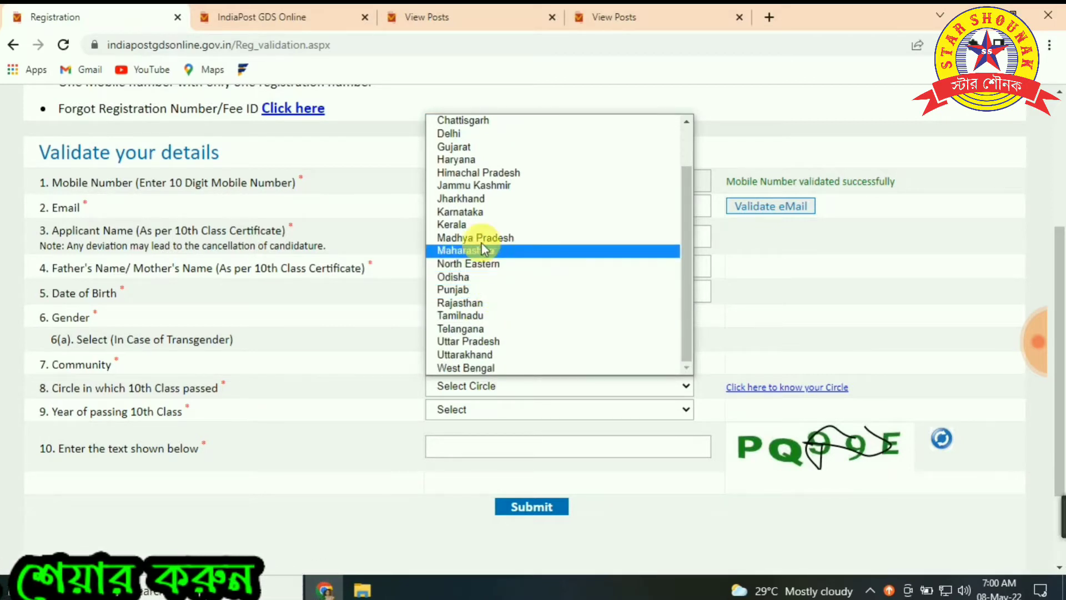
left_click(501, 368)
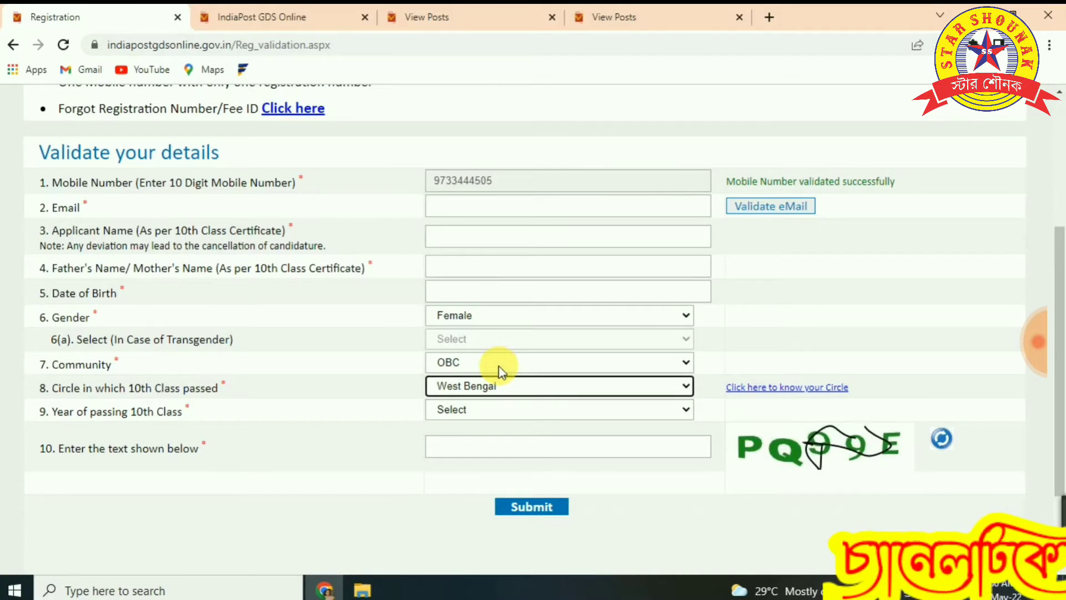
Set the year of passing 10th class to 1987 and acknowledge the first-stage registration notice.
left_click(538, 414)
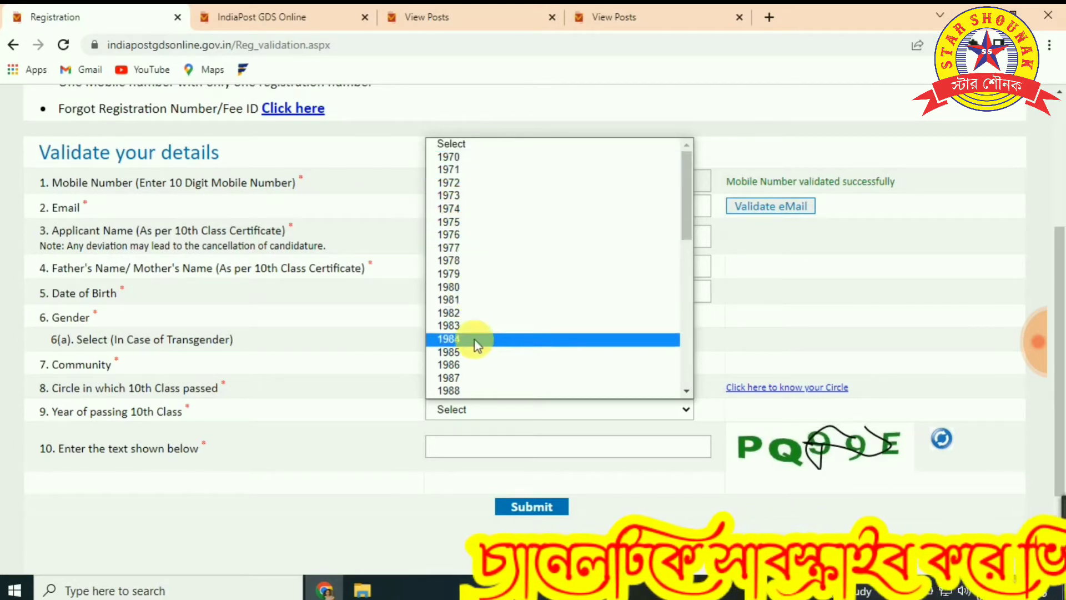
left_click(481, 380)
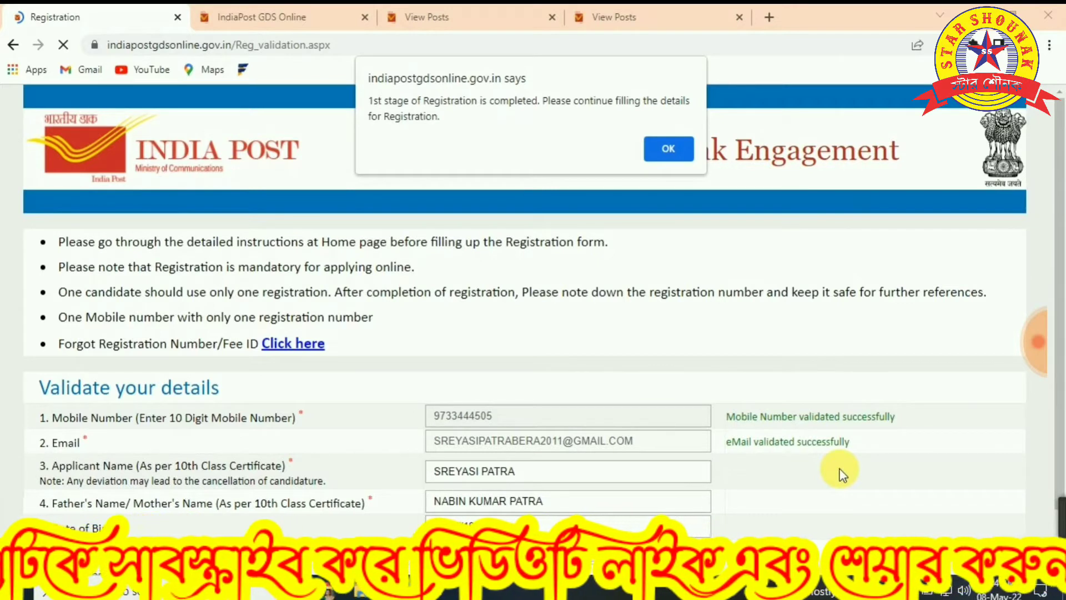
left_click(671, 148)
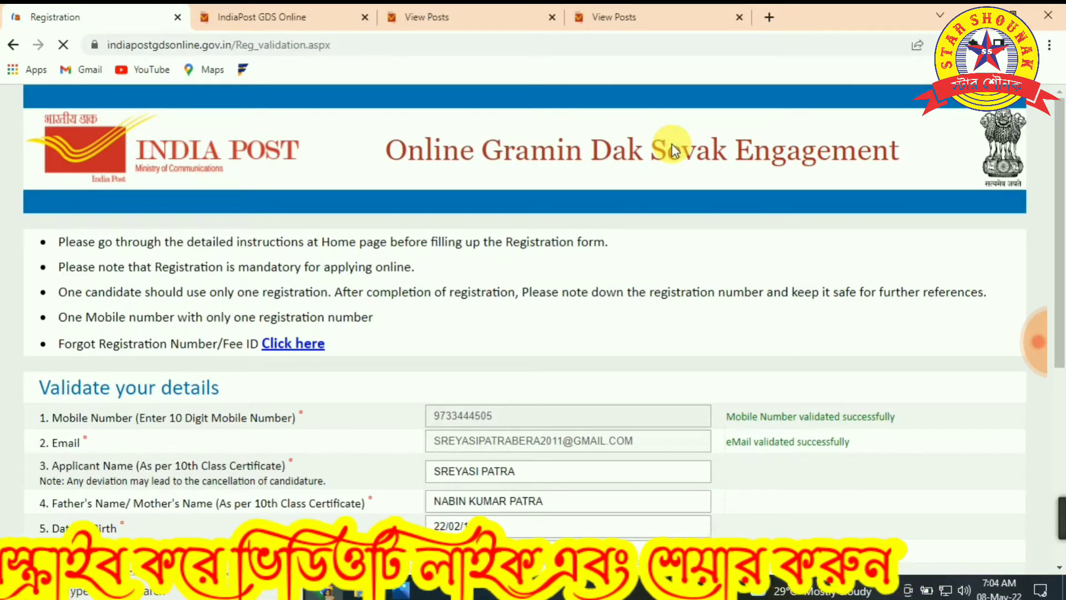
Answer No to the Person with Disability question in the remaining registration details.
scroll(624, 265, "down", 5)
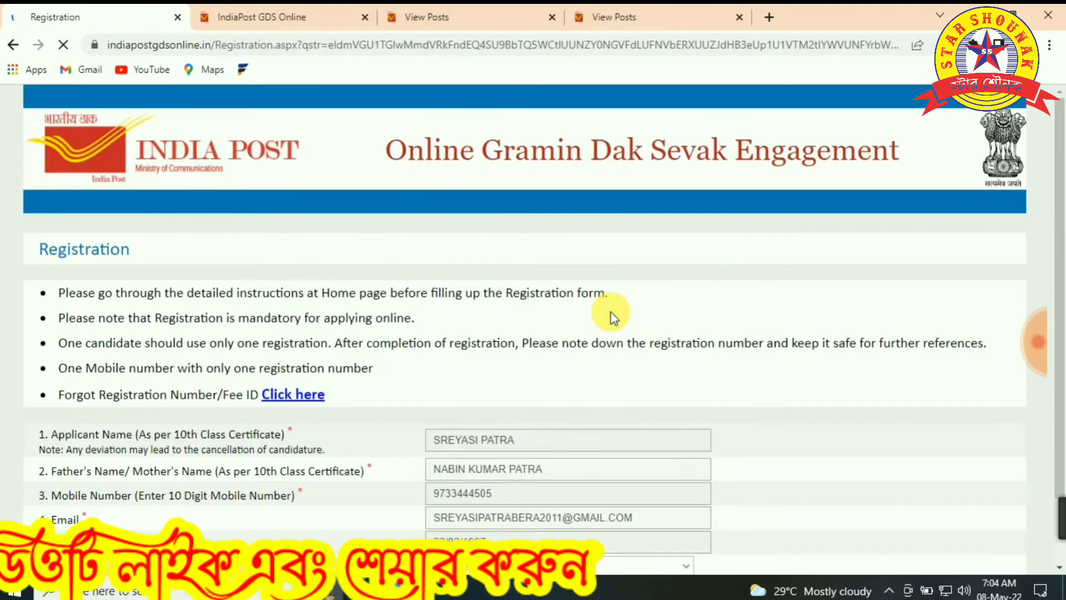
scroll(612, 318, "down", 8)
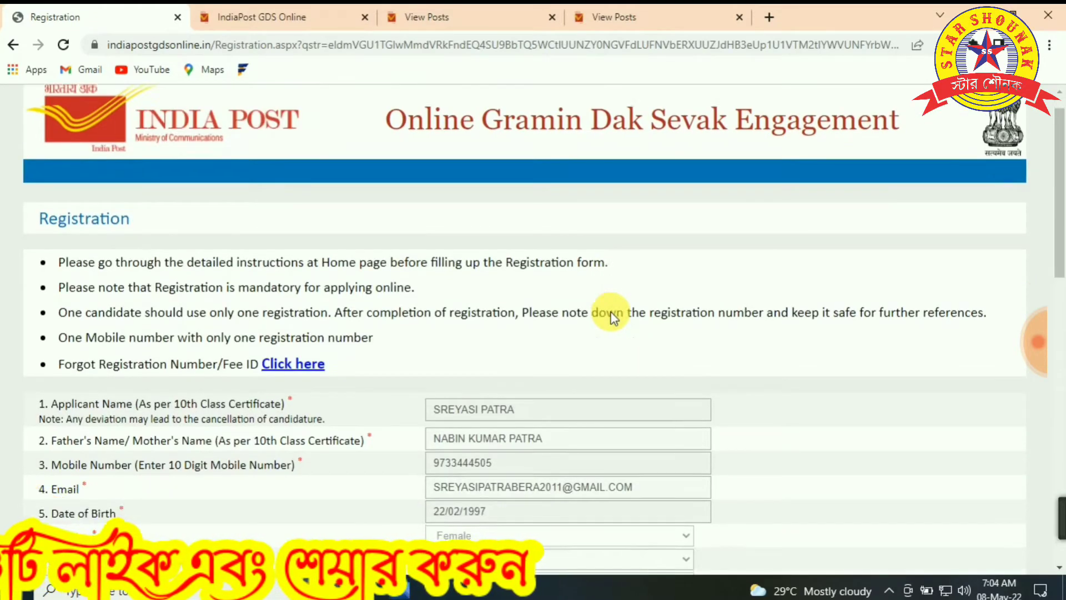
scroll(613, 318, "down", 3)
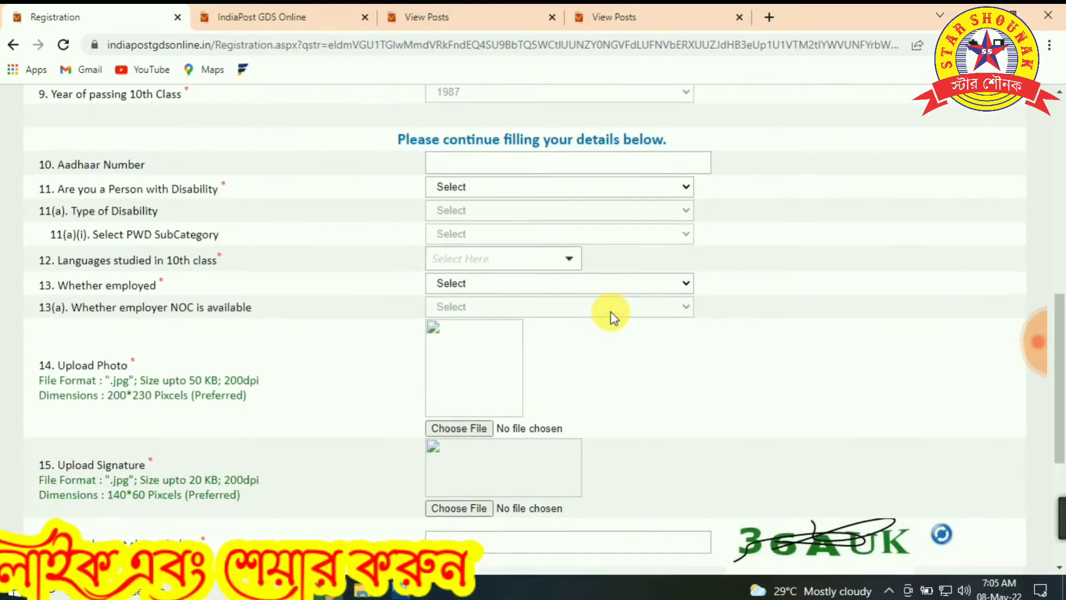
scroll(610, 312, "up", 1)
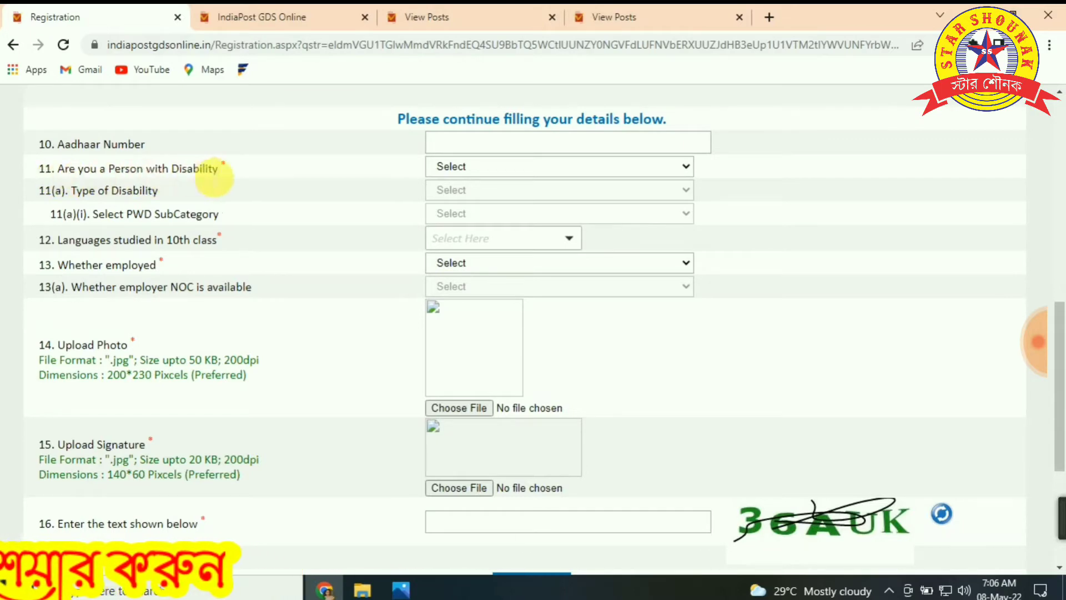
left_click(532, 166)
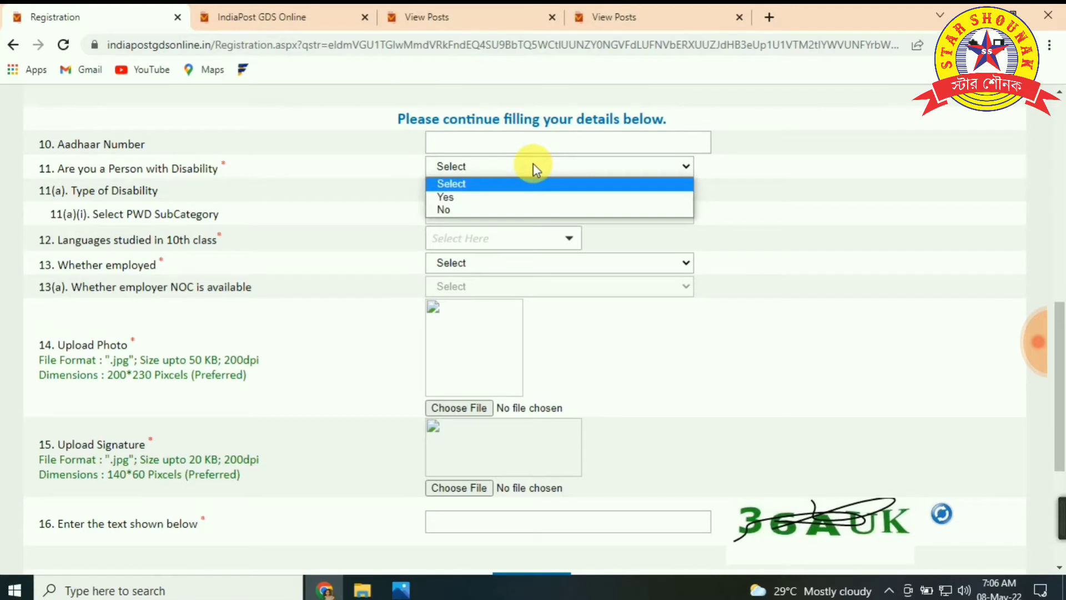
left_click(497, 209)
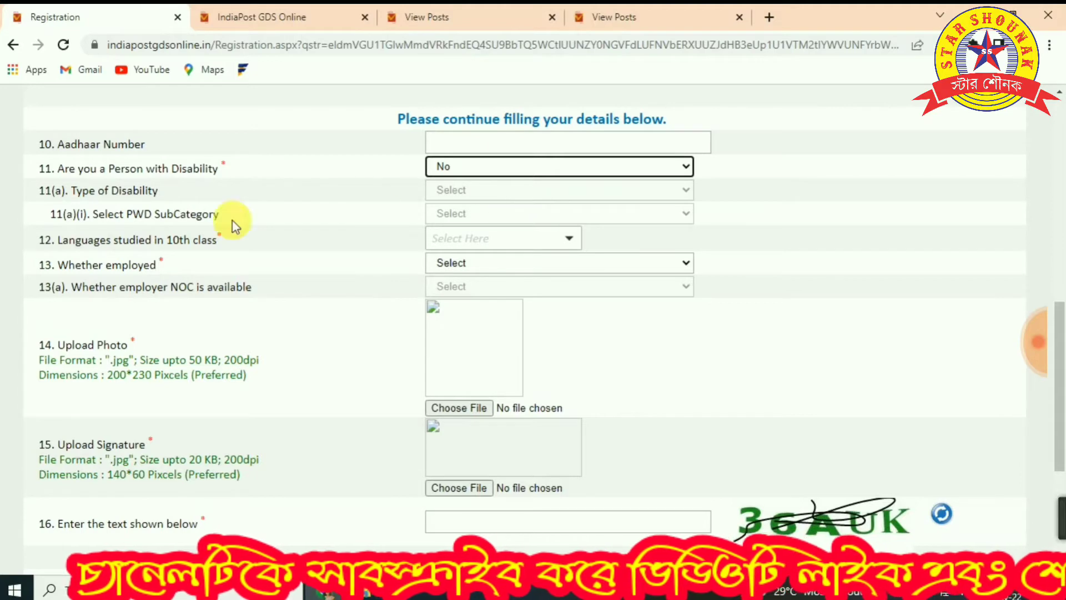
Select Bengali as the language studied in 10th class and answer No to Whether employed.
left_click(571, 238)
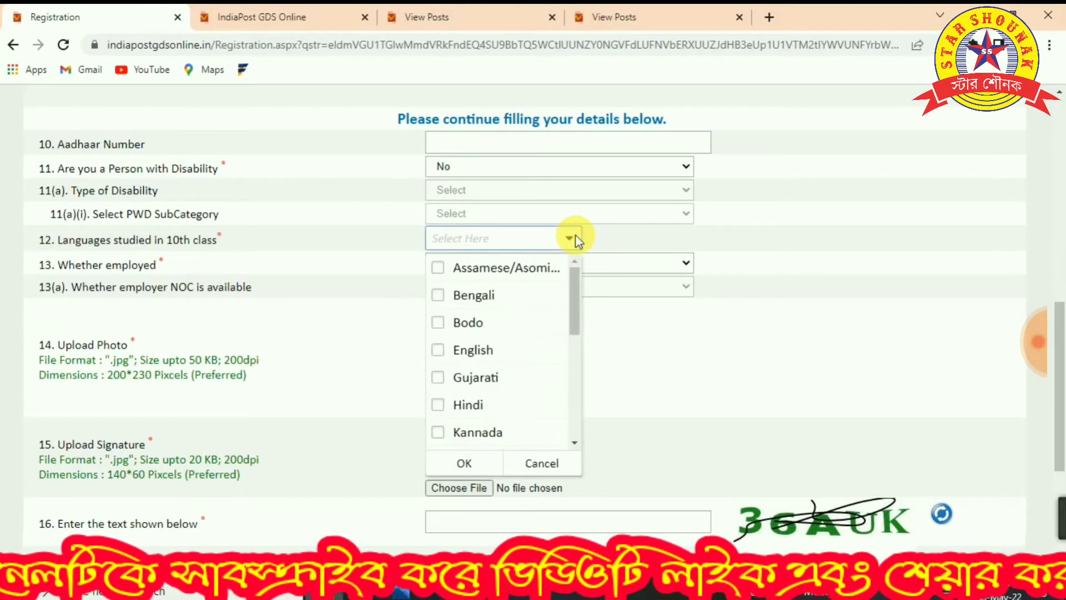
left_click(500, 297)
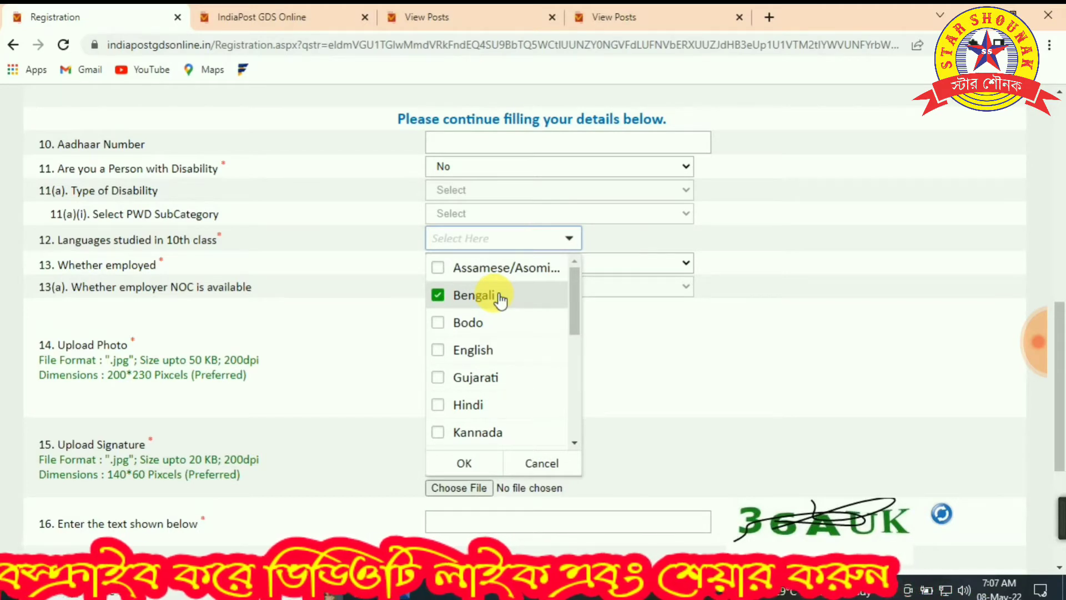
left_click(465, 464)
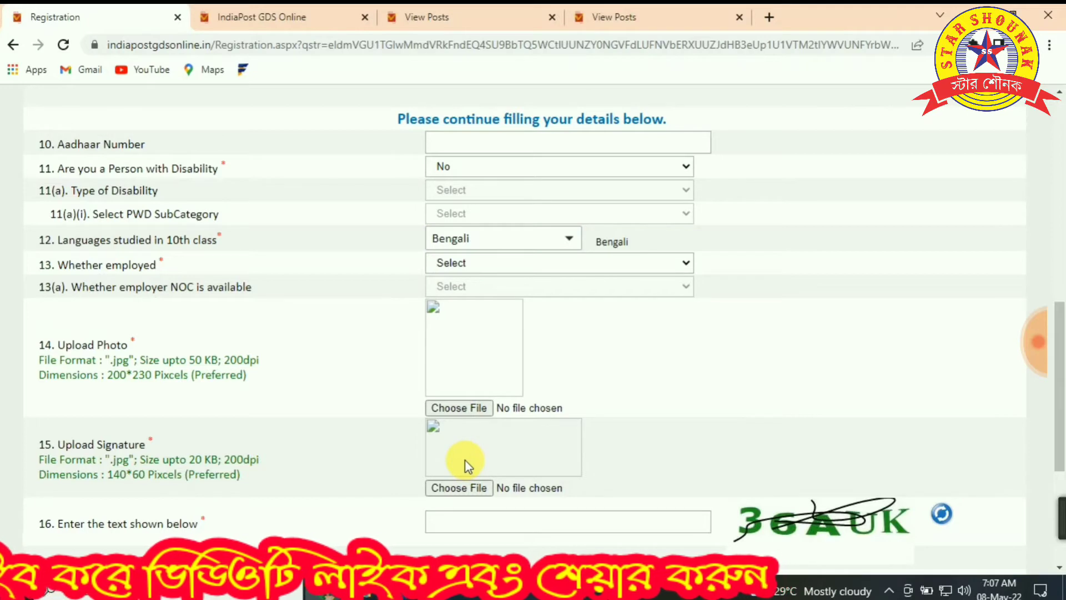
left_click(682, 263)
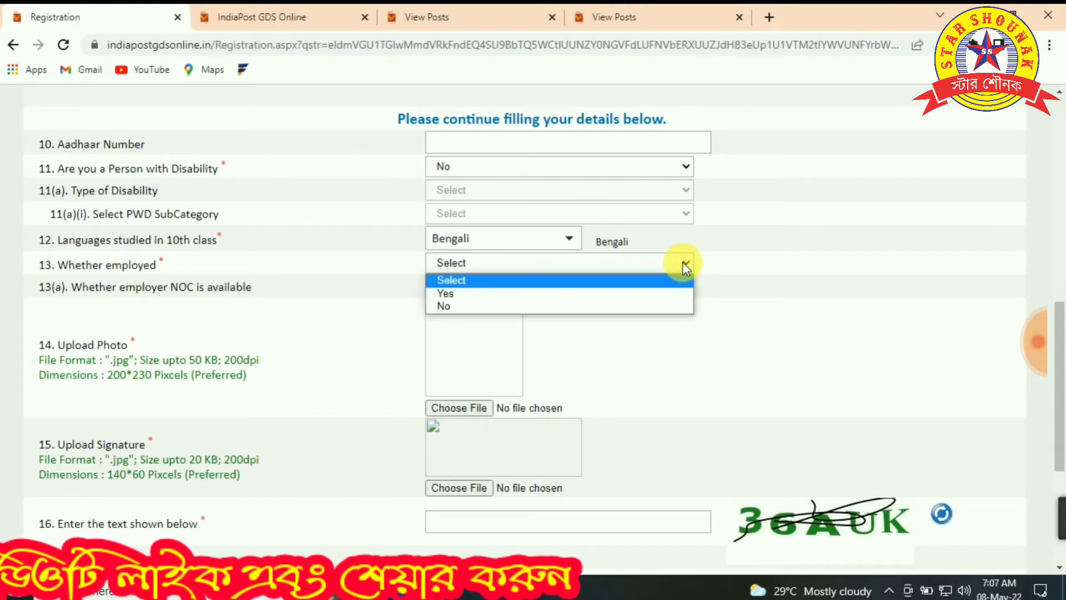
left_click(583, 307)
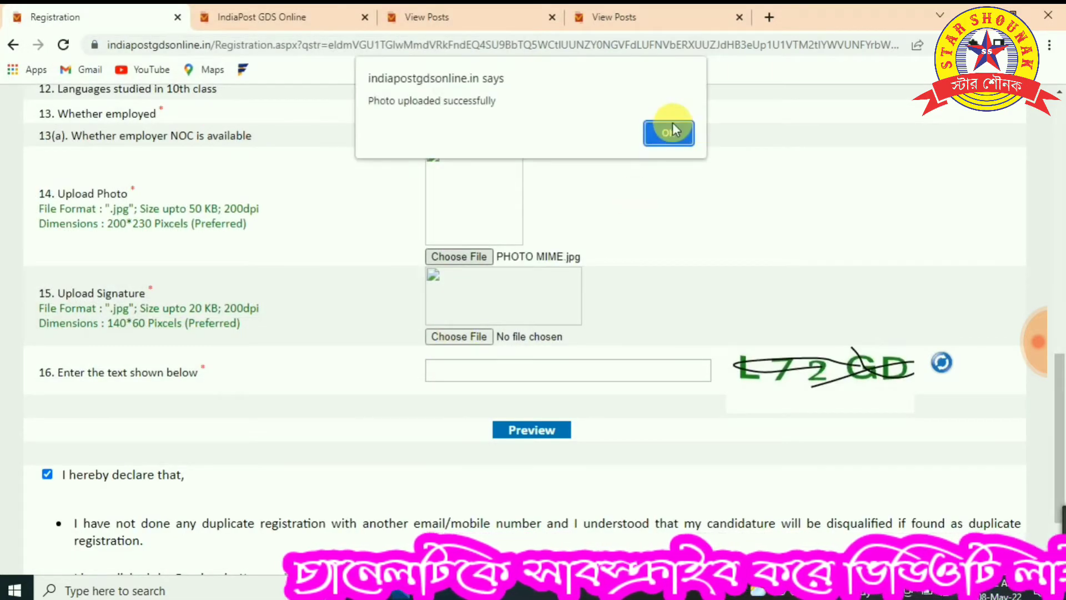
Acknowledge the photo upload and upload "signature mime 9 kb.jpg" from the Desktop as the applicant's signature.
left_click(670, 129)
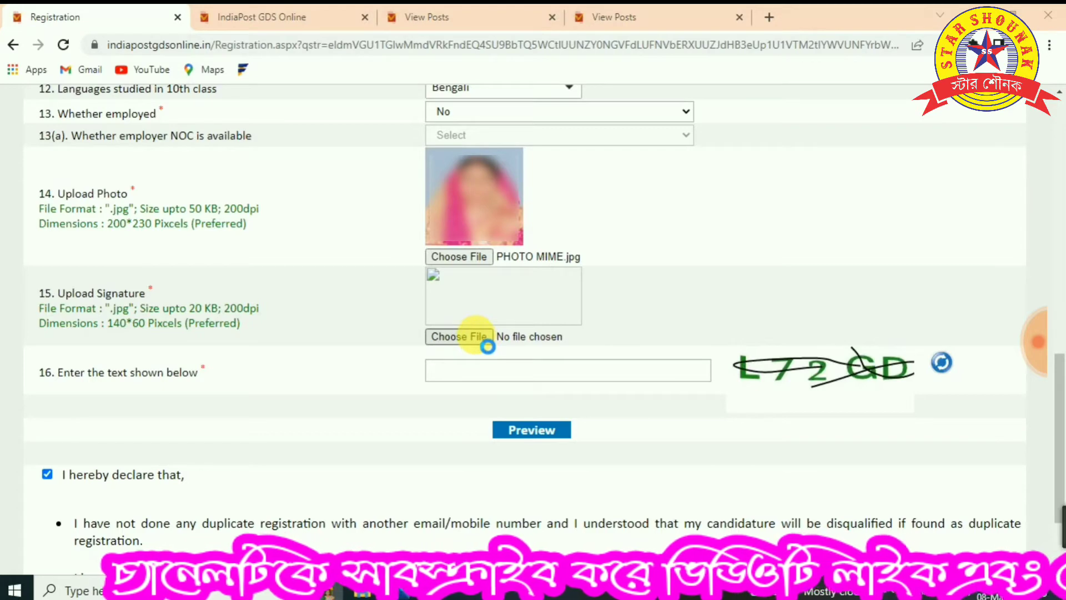
left_click(477, 340)
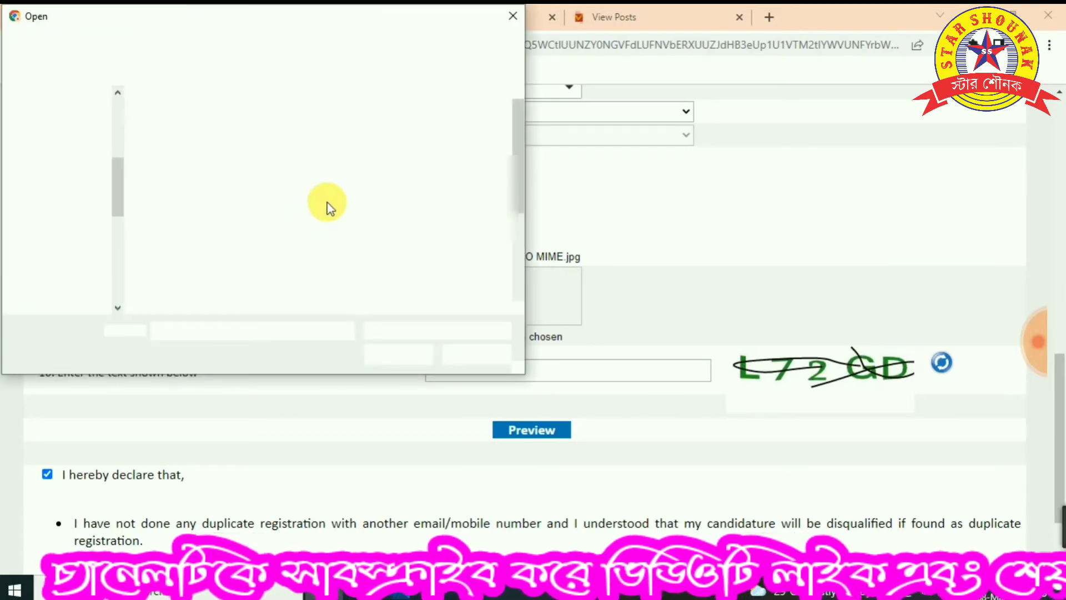
left_click(358, 272)
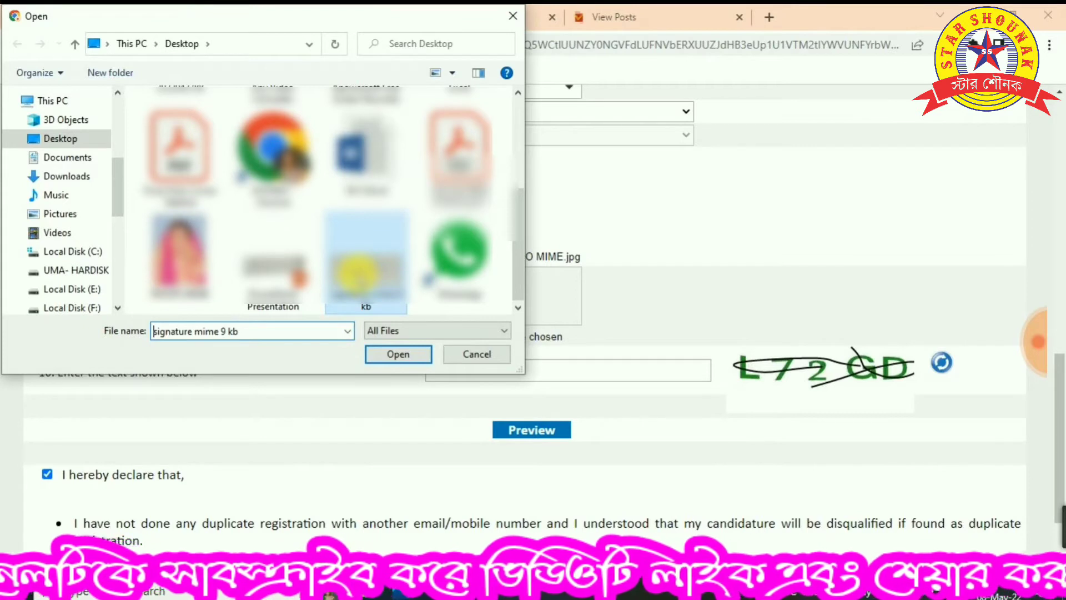
key("Escape")
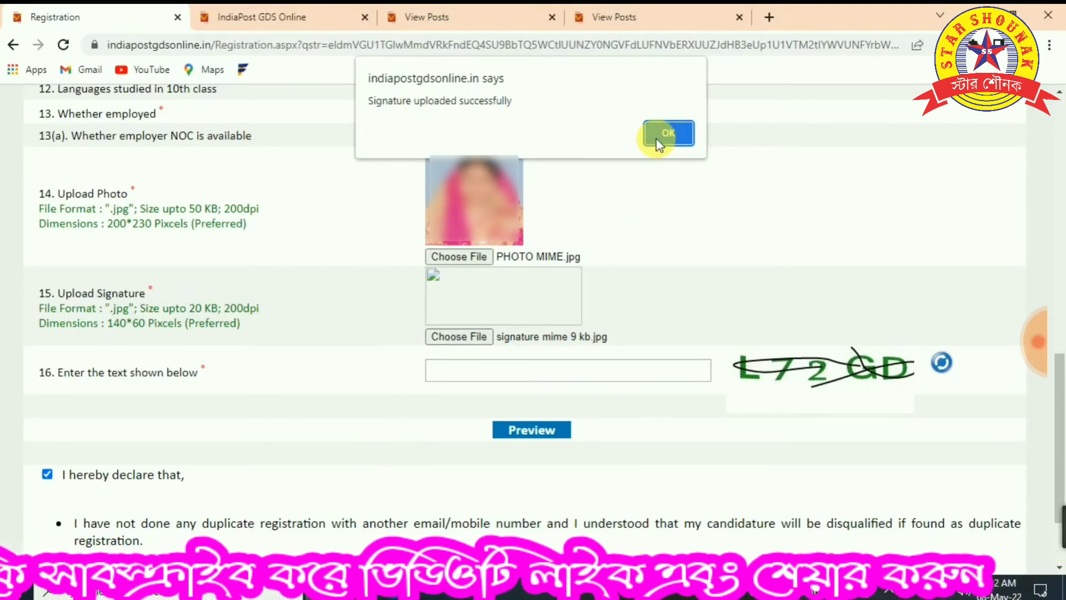
left_click(661, 135)
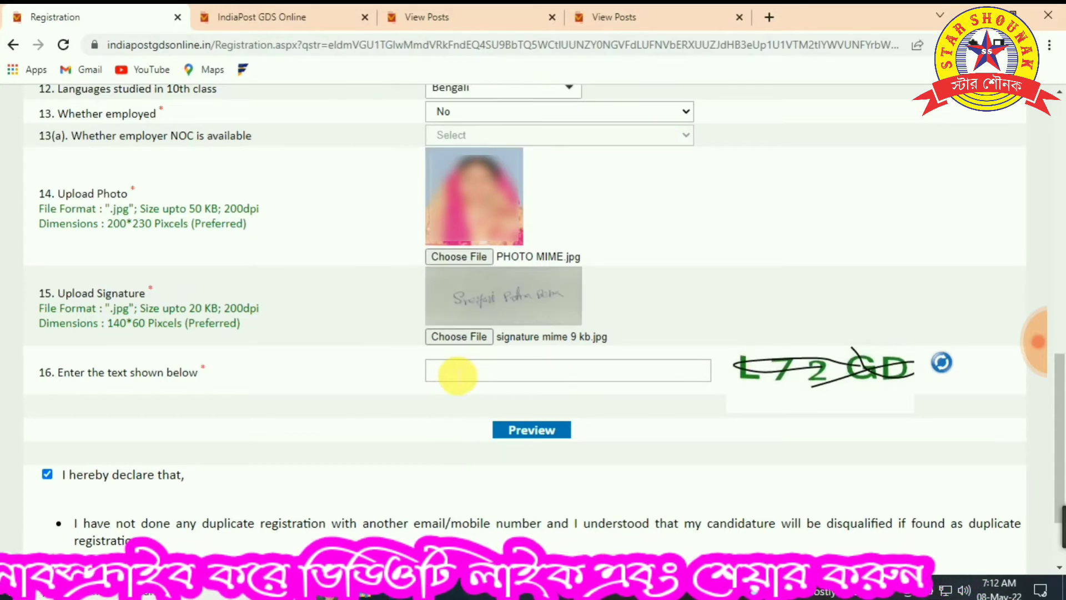
Enter the captcha text and preview the registration details, accepting them.
left_click(457, 375)
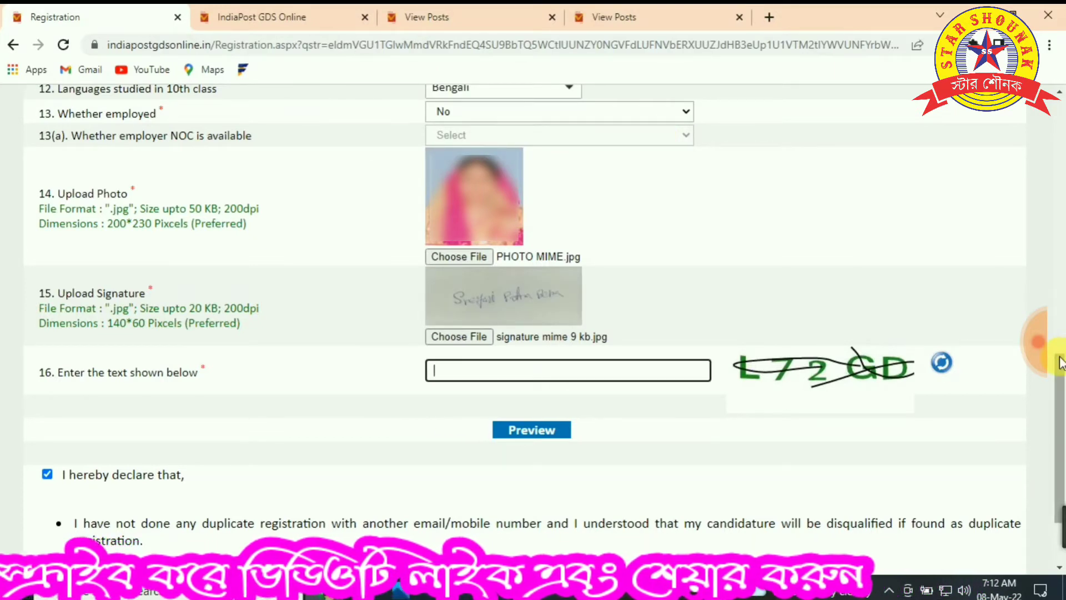
type("L")
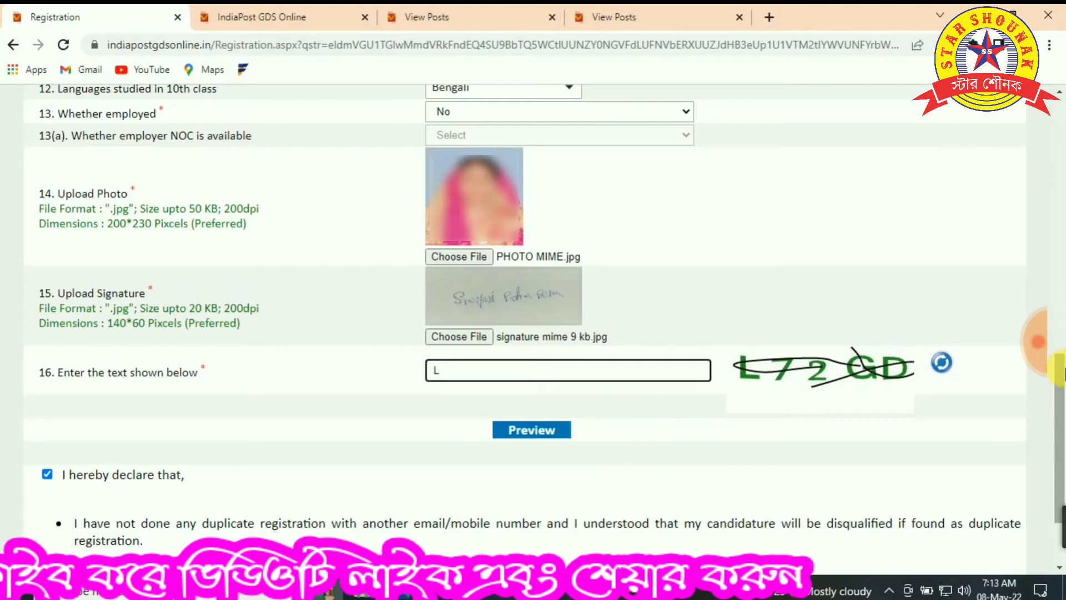
type("72GD")
left_click(531, 429)
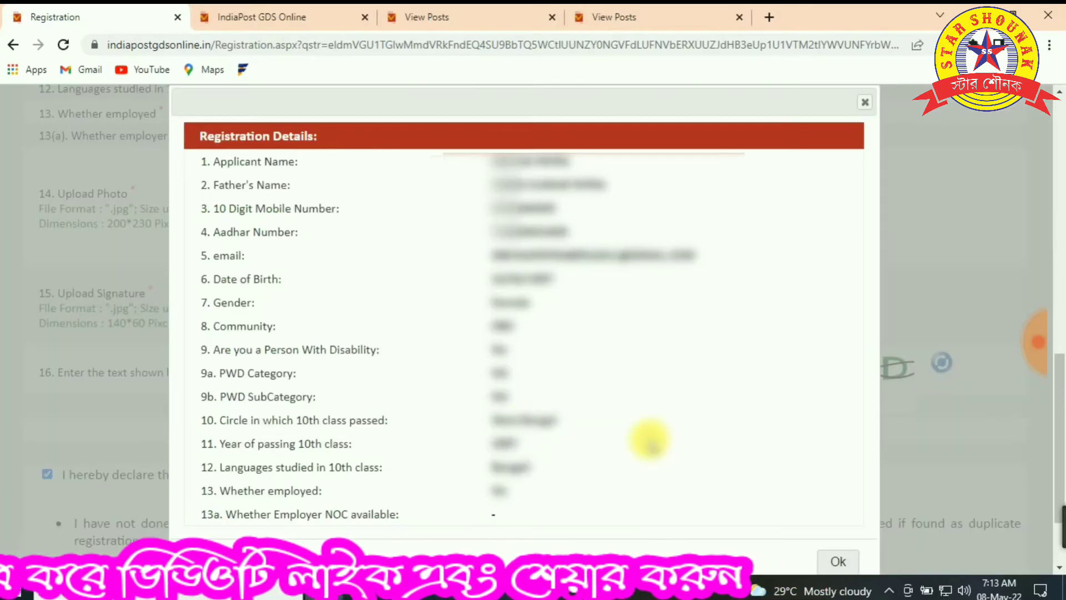
left_click(837, 561)
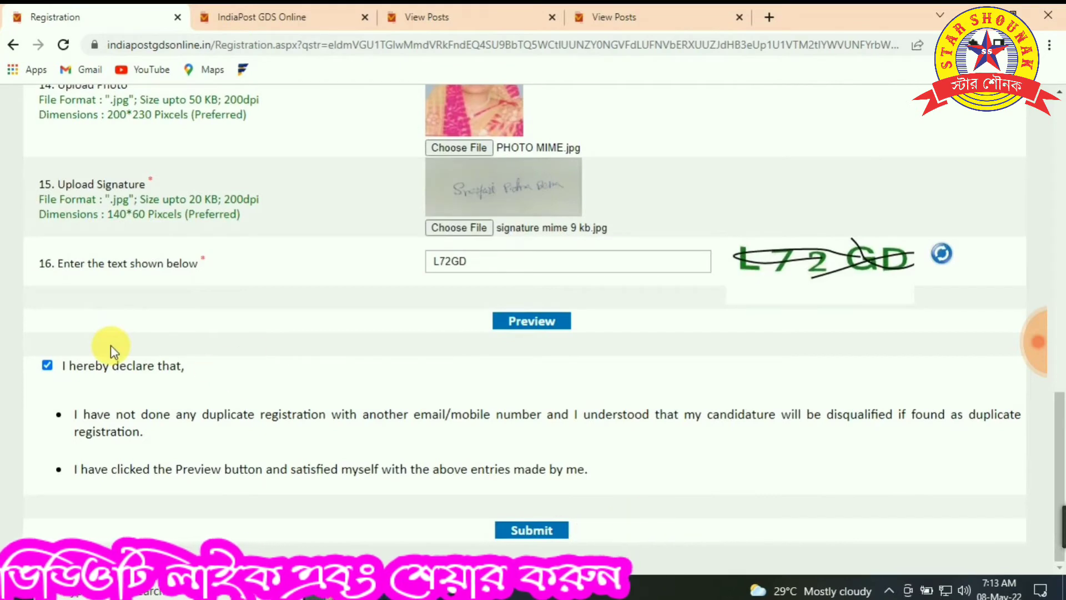
Submit the registration form and print the registration page with its candidate instructions.
left_click(520, 530)
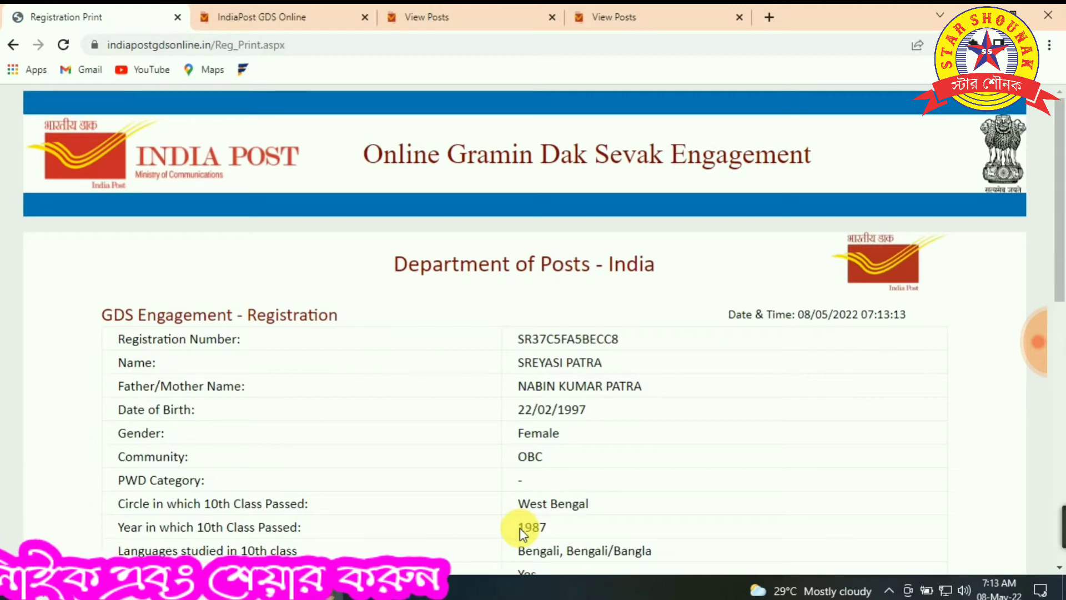
scroll(521, 532, "down", 4)
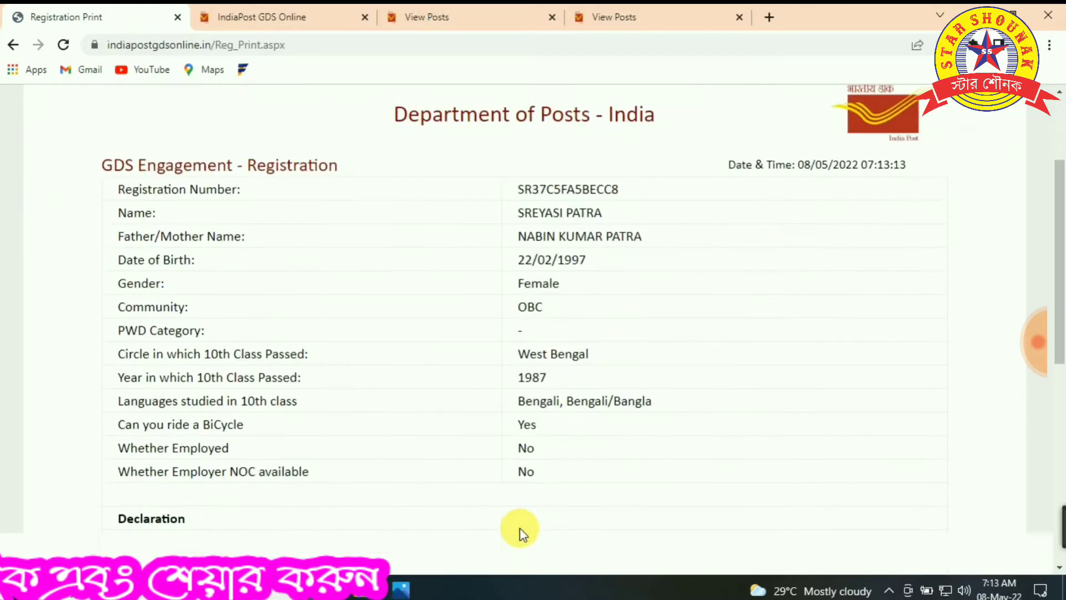
scroll(521, 532, "down", 7)
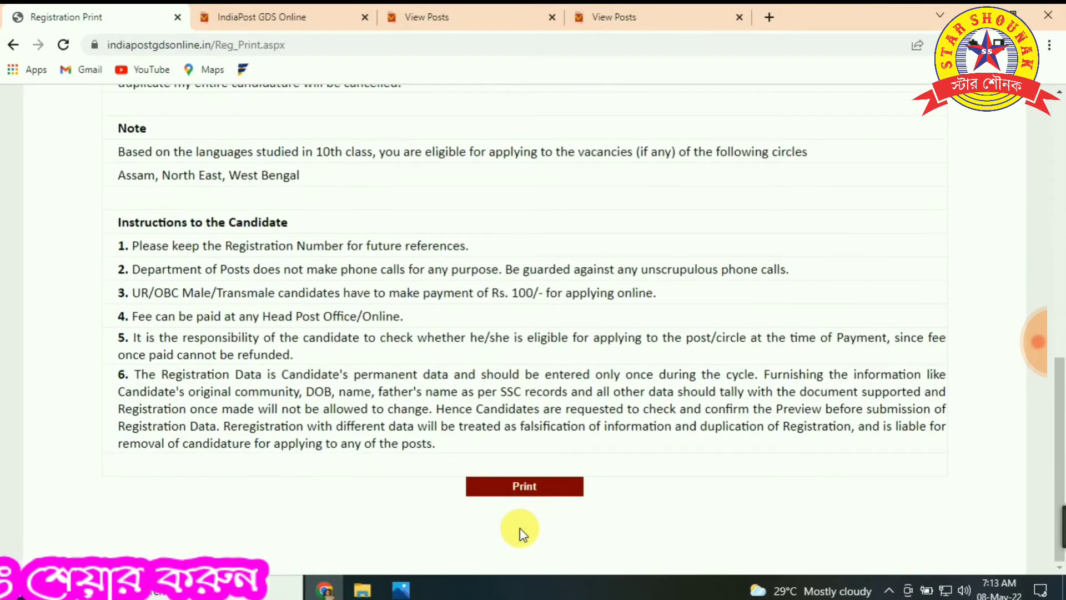
left_click(519, 486)
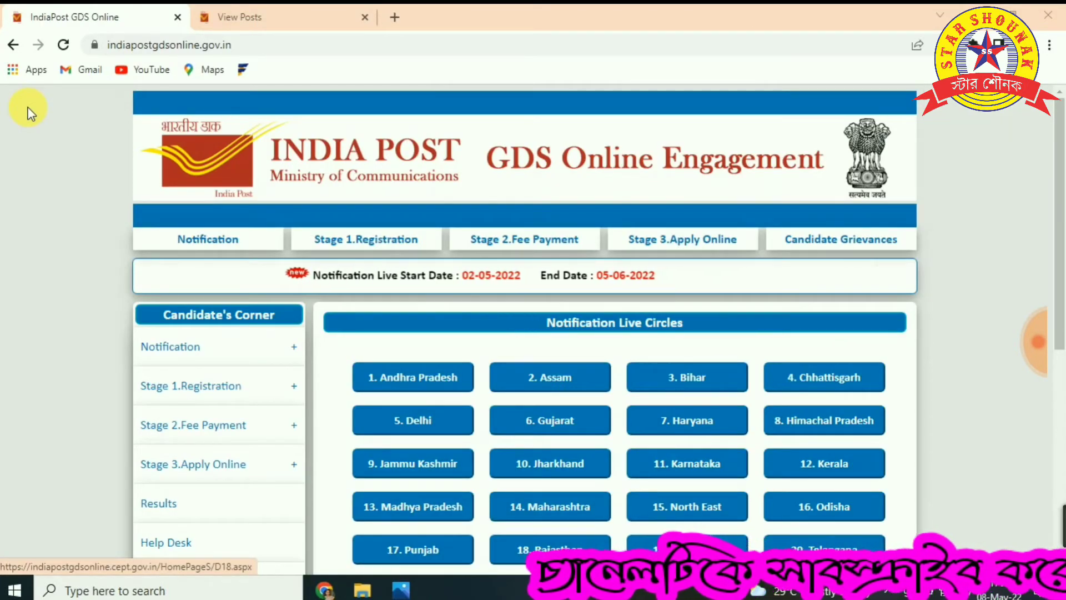
Open the Stage 2 online fee payment form, accept the refund notice, and look over the transaction service charges.
left_click(191, 439)
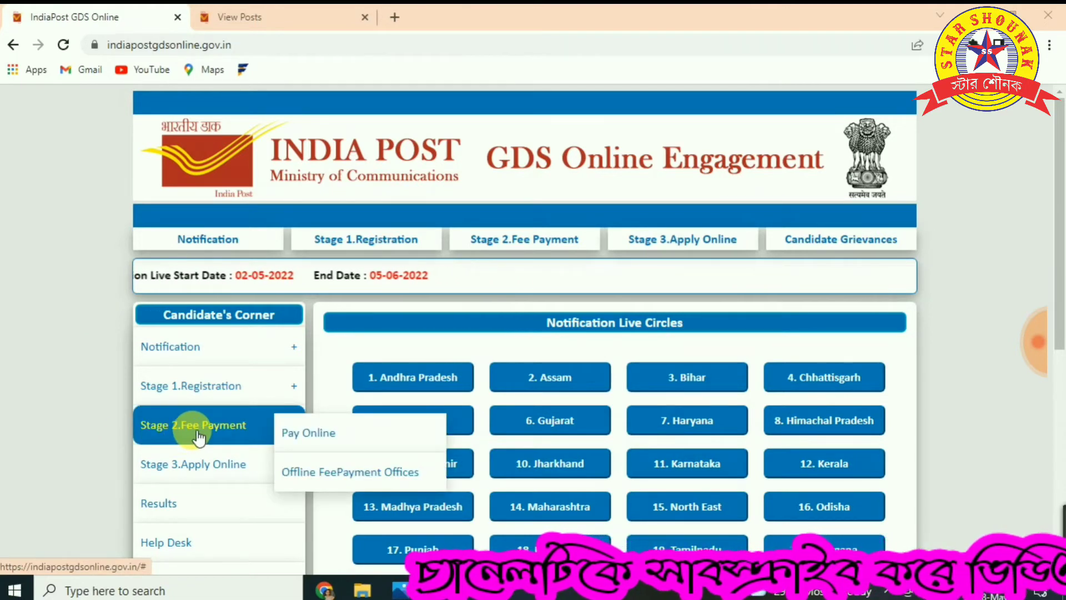
left_click(317, 439)
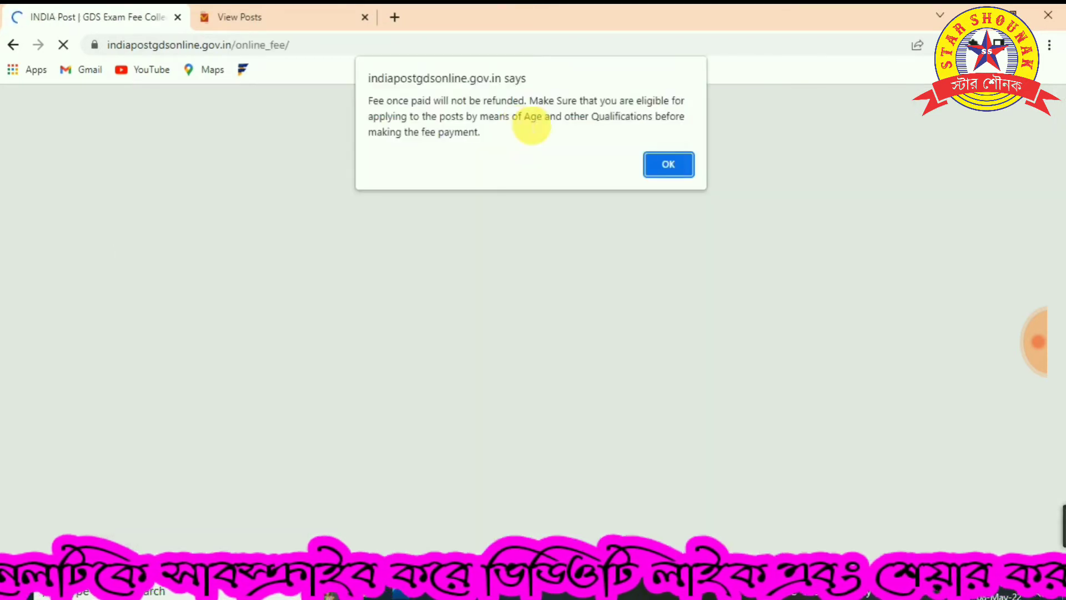
left_click(670, 166)
scroll(673, 188, "up", 4)
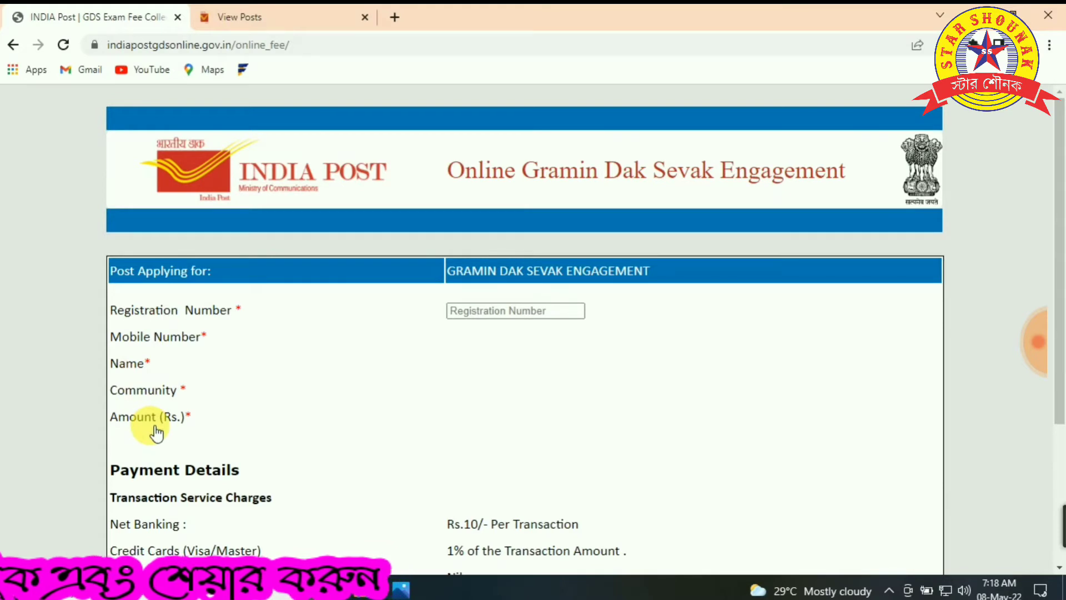
scroll(152, 425, "down", 3)
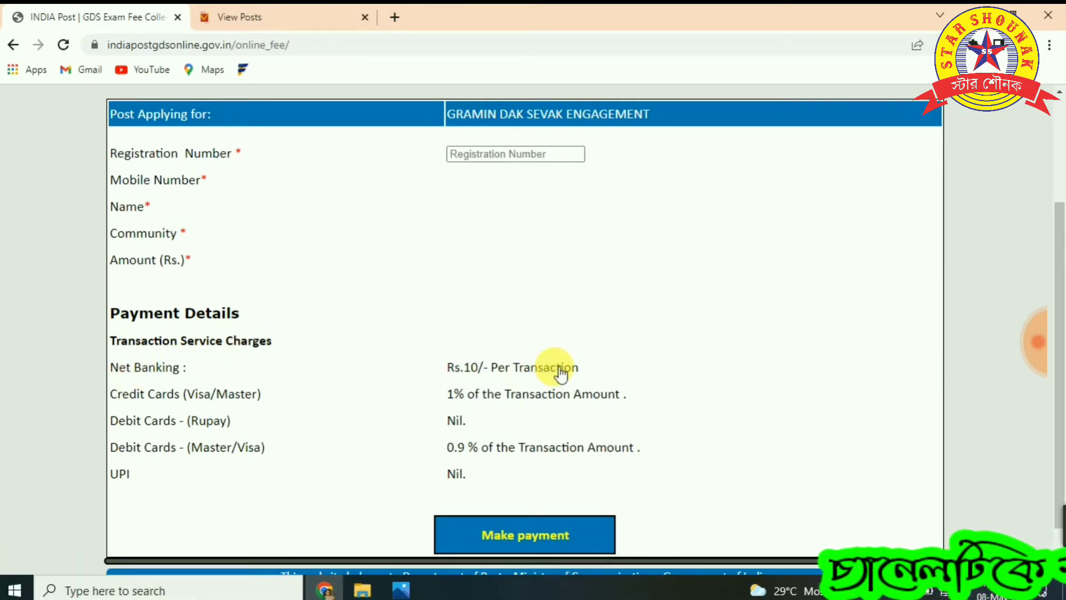
Try to make the fee payment, dismiss the notice, and return to the GDS Online home page.
left_click(509, 531)
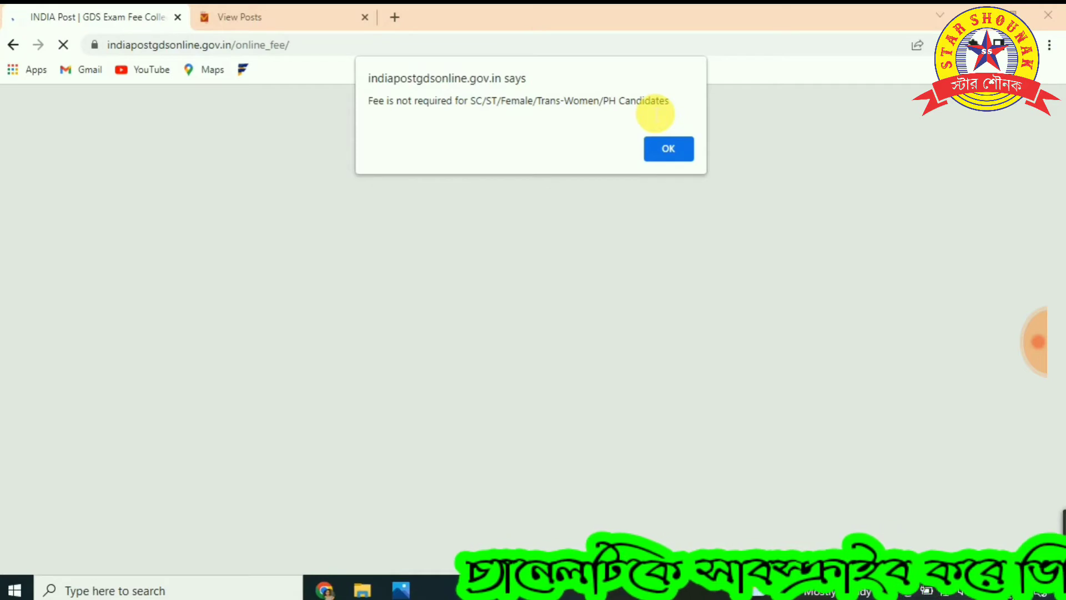
left_click(670, 150)
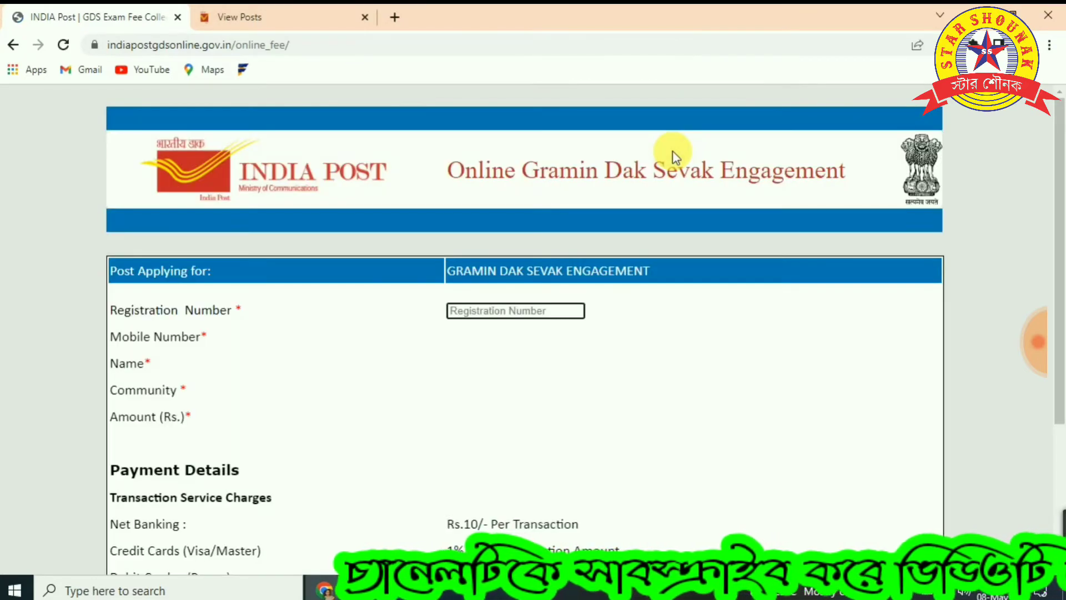
scroll(647, 302, "down", 3)
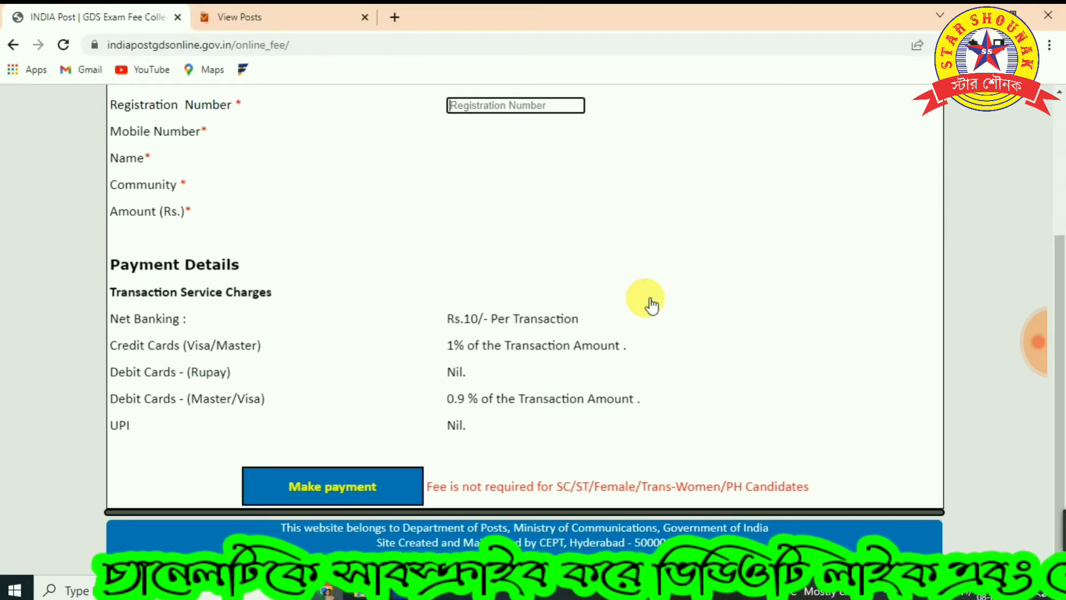
key("alt+Left")
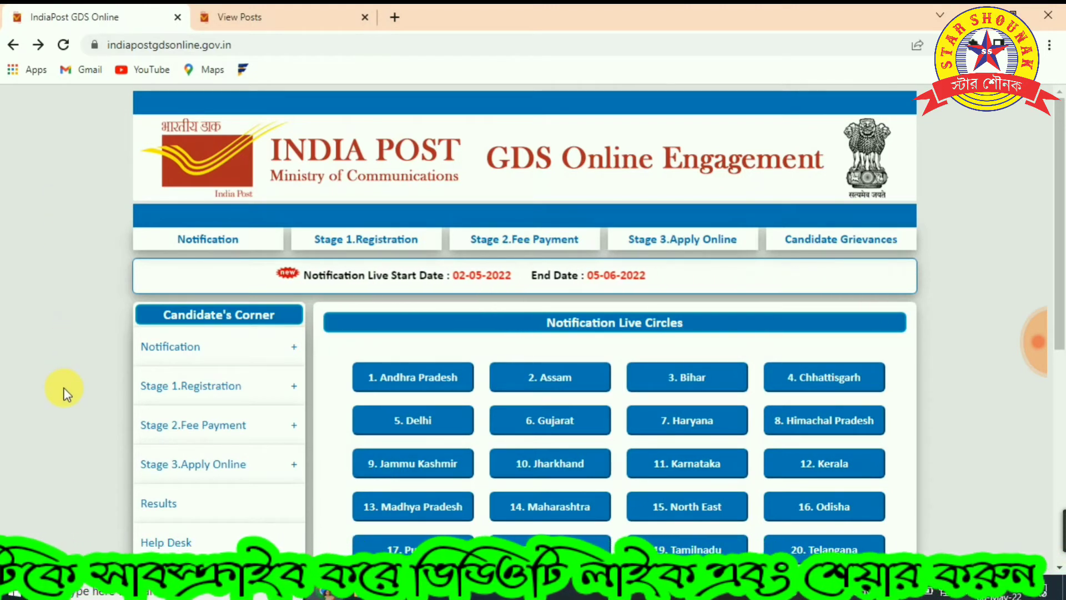
Open the Stage 3 online application form and submit its verification details with the candidate's registration number and West Bengal as the circle.
left_click(214, 469)
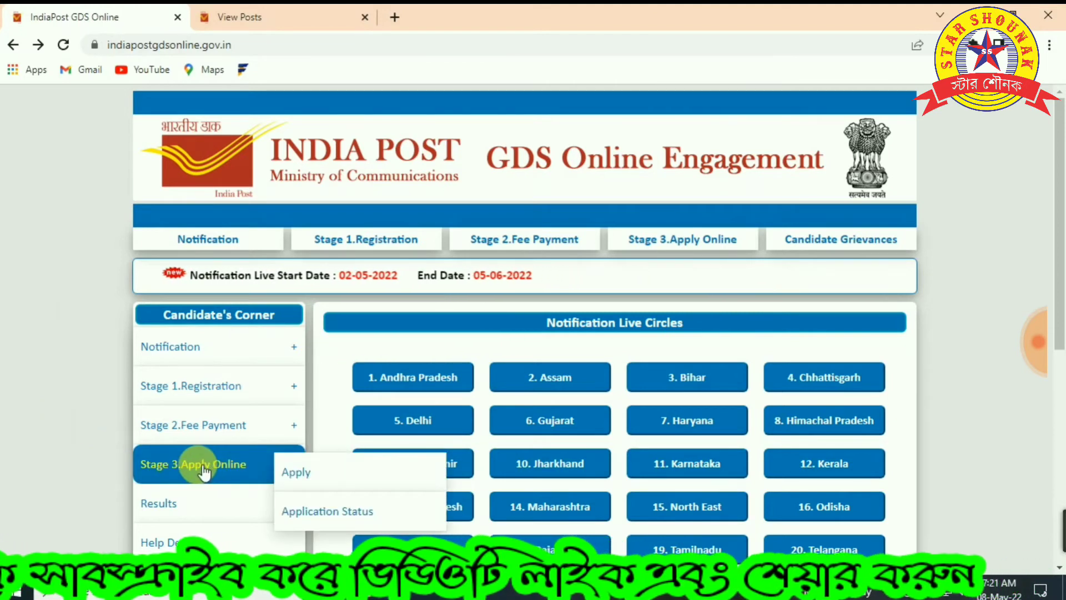
left_click(308, 475)
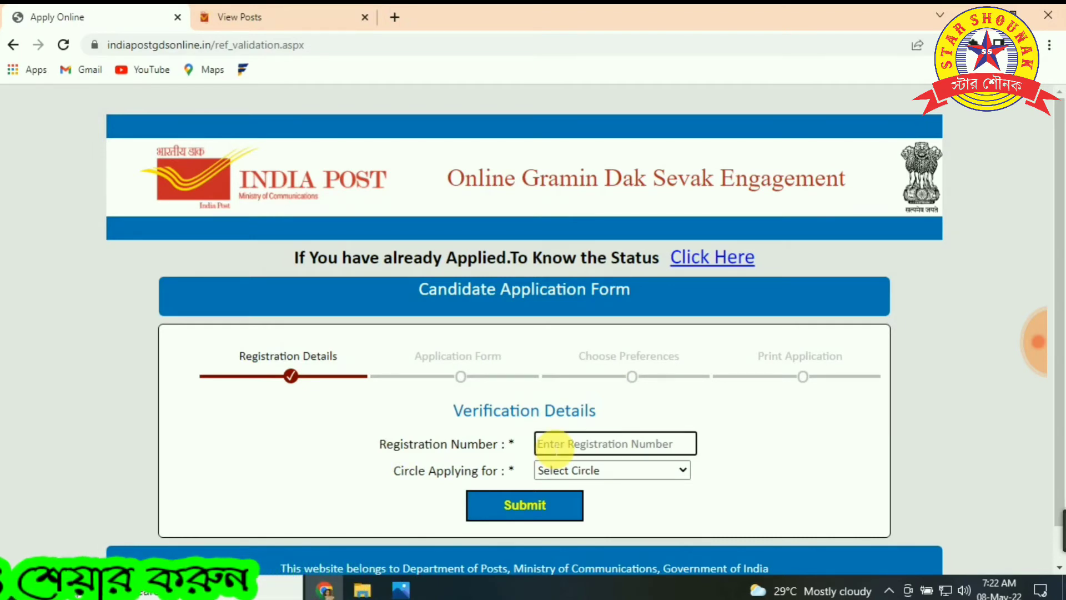
left_click(588, 471)
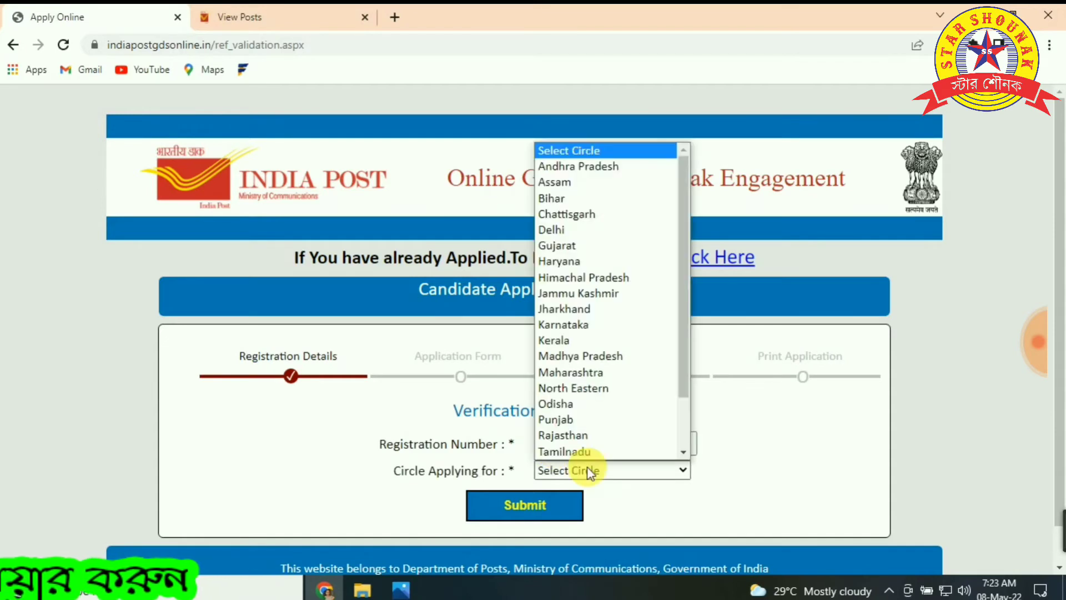
scroll(583, 439, "down", 1)
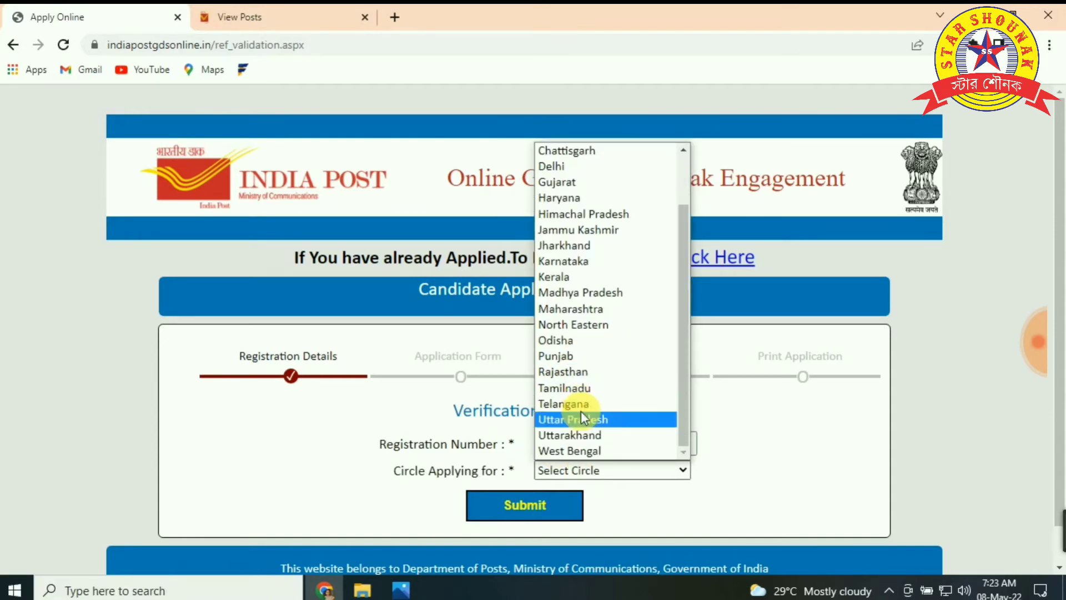
left_click(586, 450)
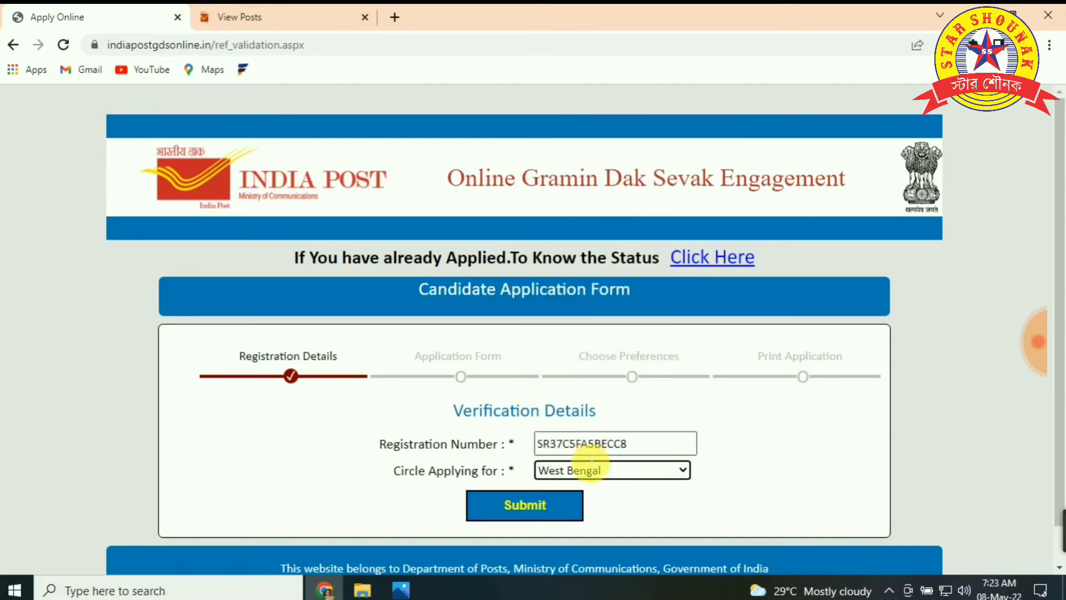
left_click(522, 504)
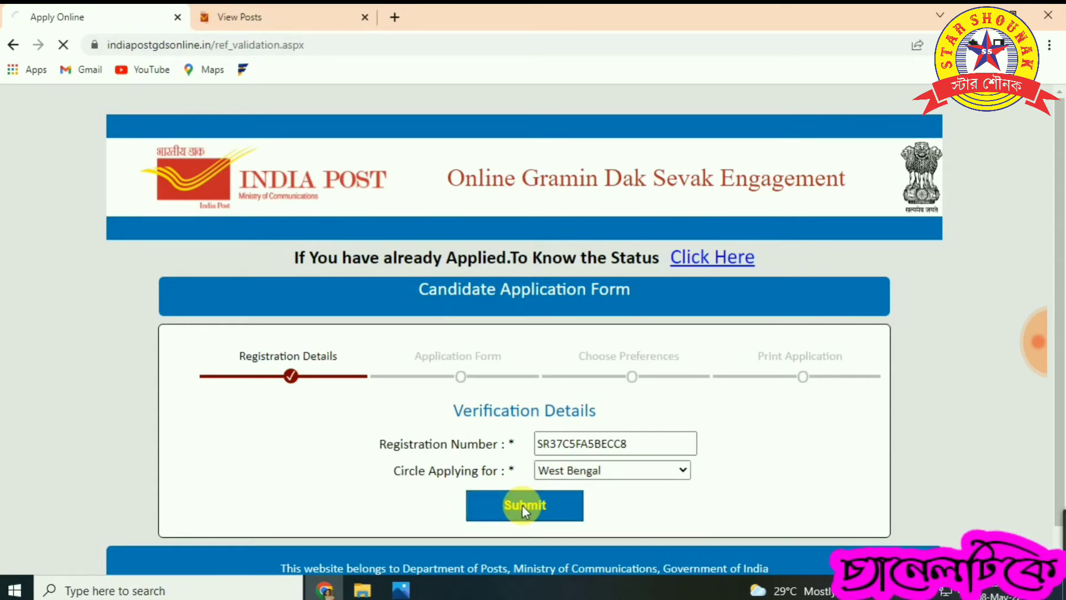